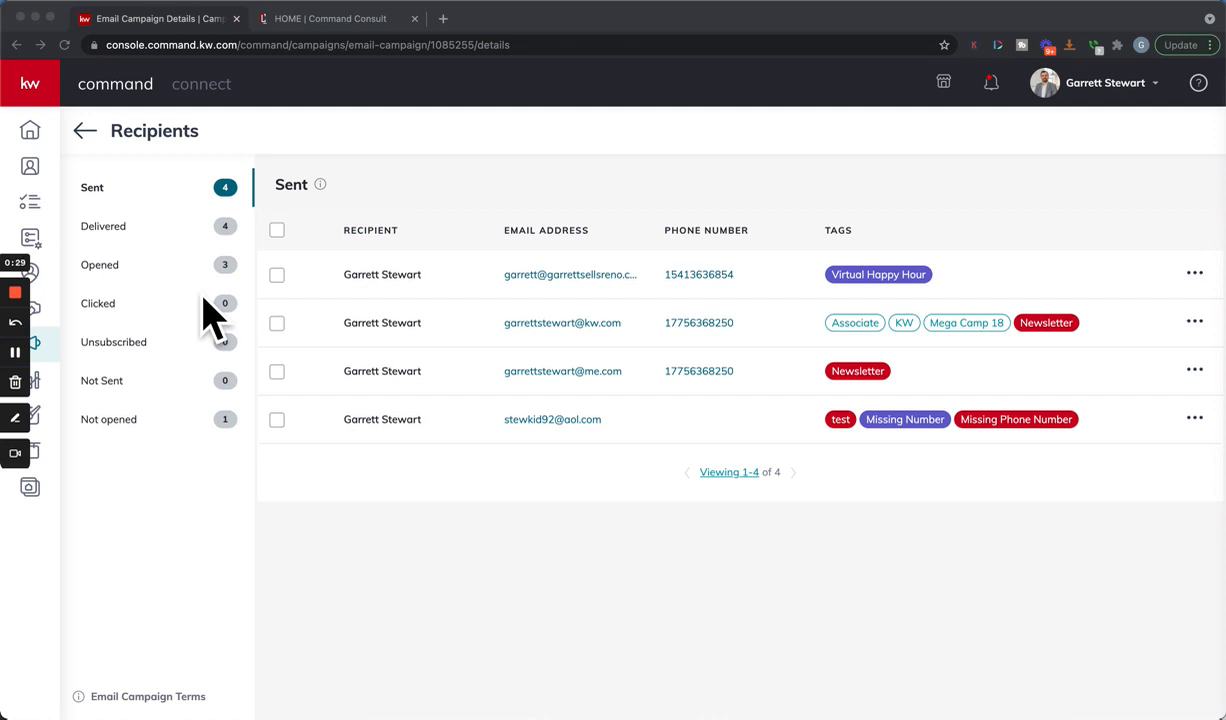
Look over the email campaigns list and check the recipients of the October newsletter campaign, ending back at the list
{"action": "left_click", "coordinate": [87, 131]}
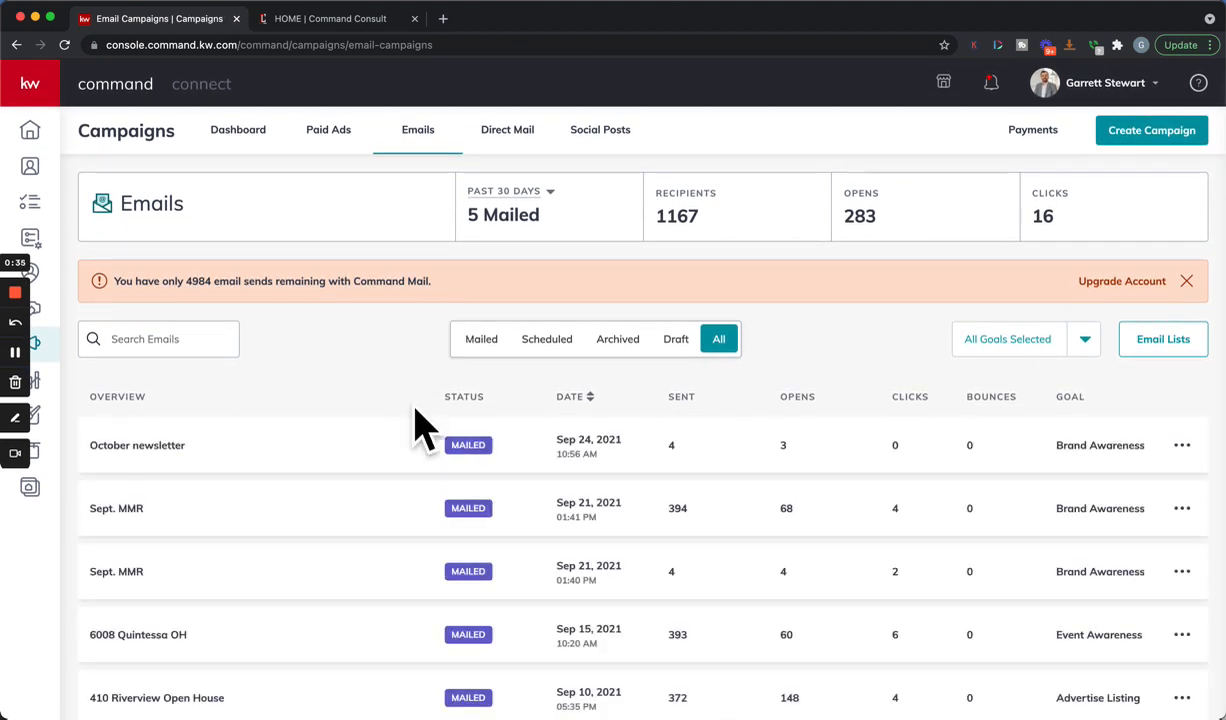
{"action": "scroll", "coordinate": [419, 424], "scroll_direction": "down", "scroll_amount": 1}
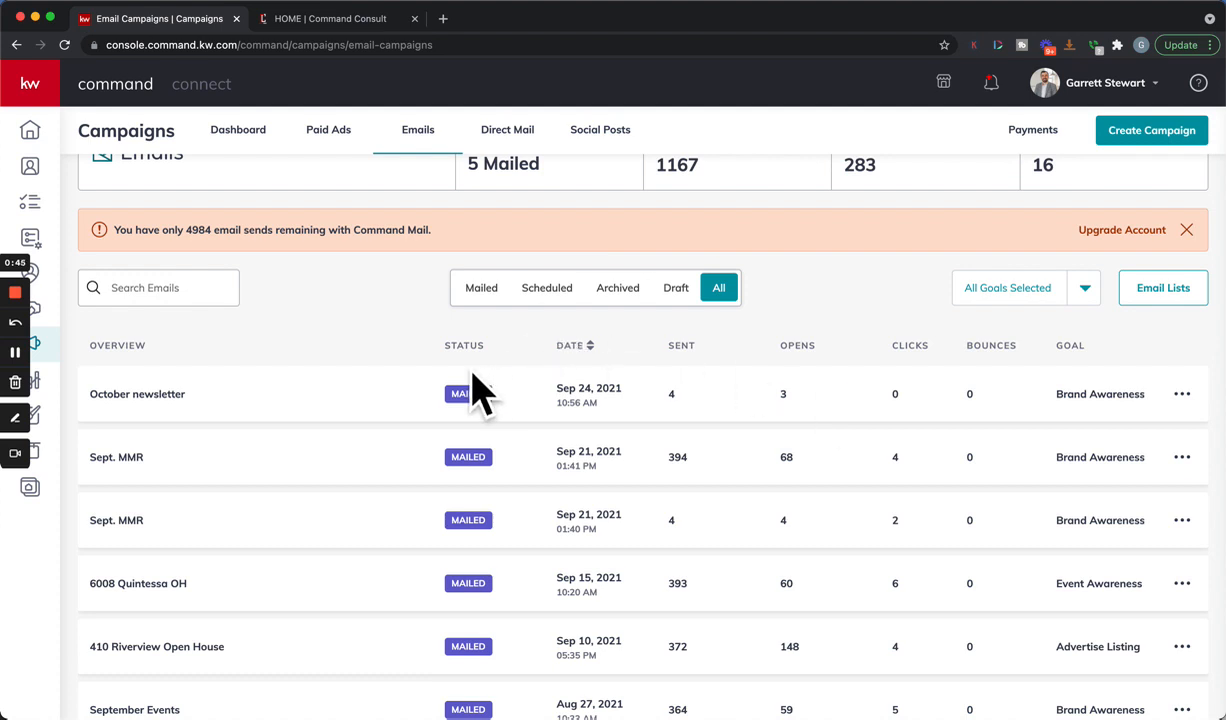
{"action": "left_click", "coordinate": [203, 430]}
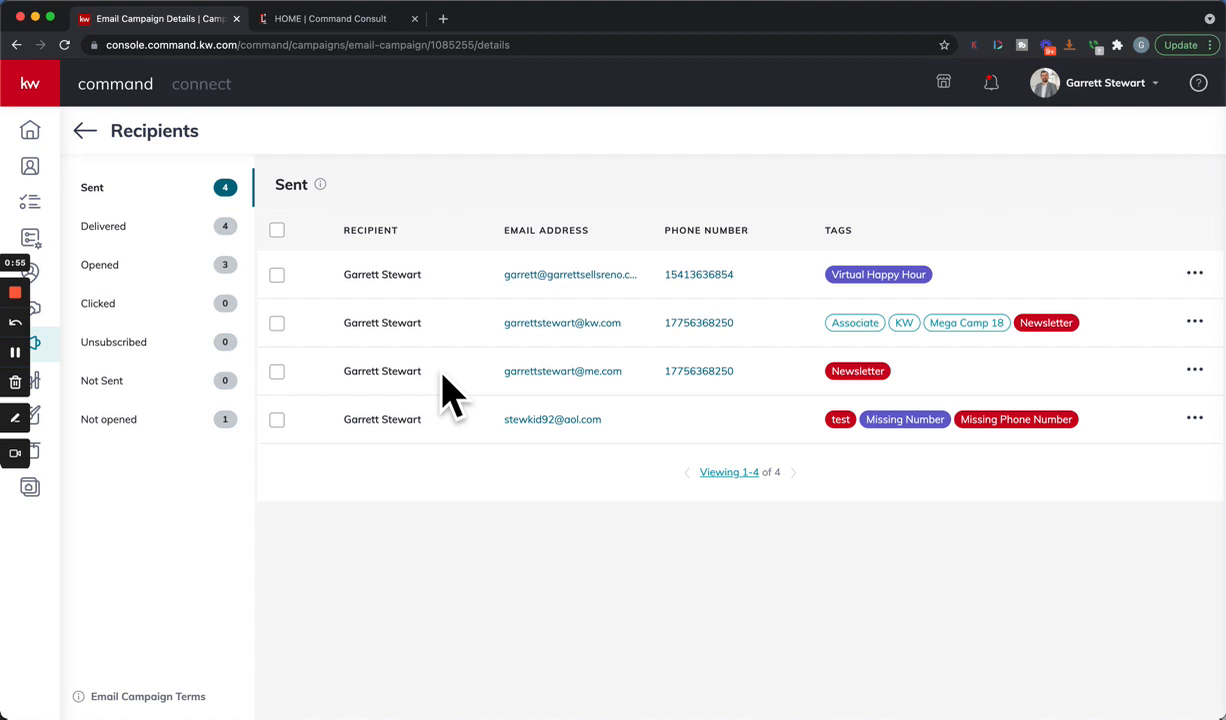
{"action": "left_click", "coordinate": [88, 135]}
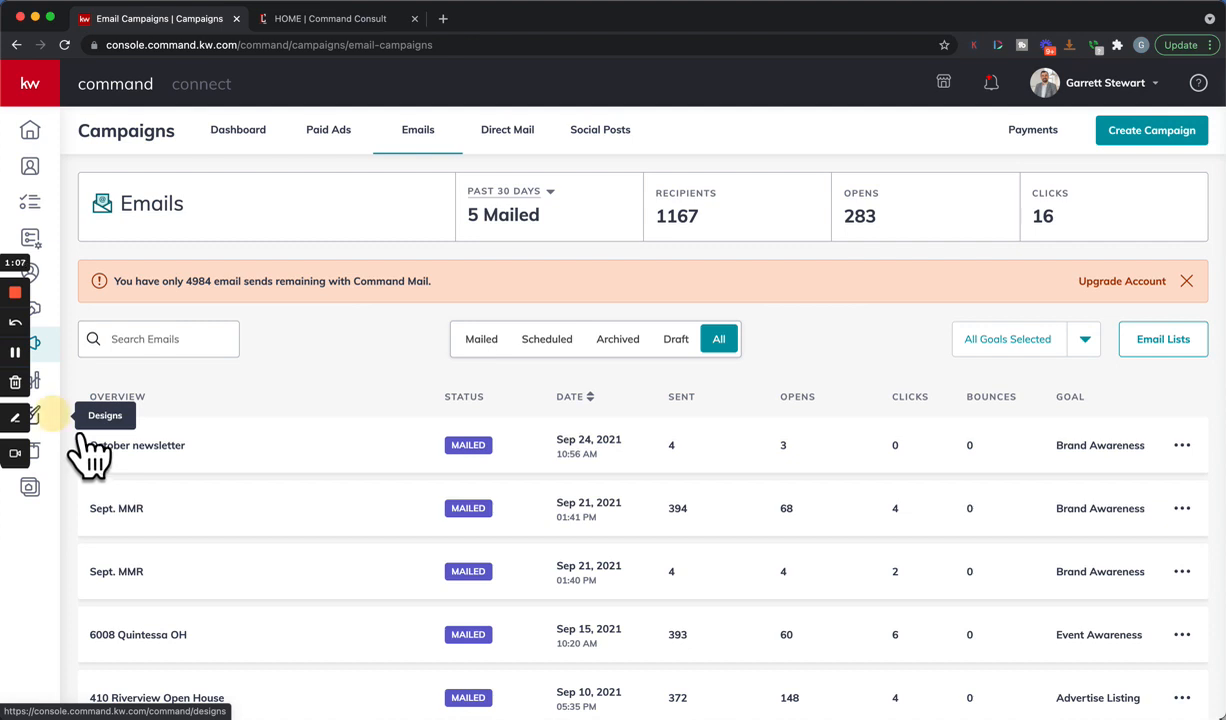
View the KWRI email templates offered when creating a new email design, and leave without choosing one
{"action": "left_click", "coordinate": [82, 438]}
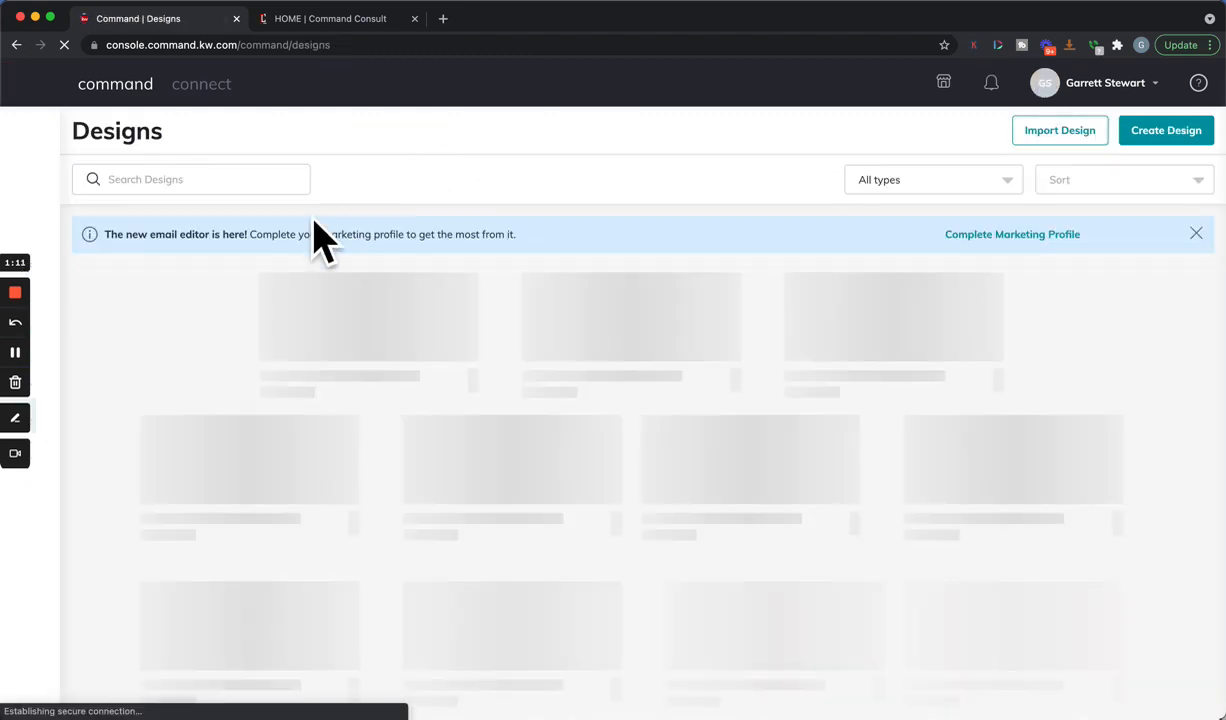
{"action": "left_click", "coordinate": [1167, 136]}
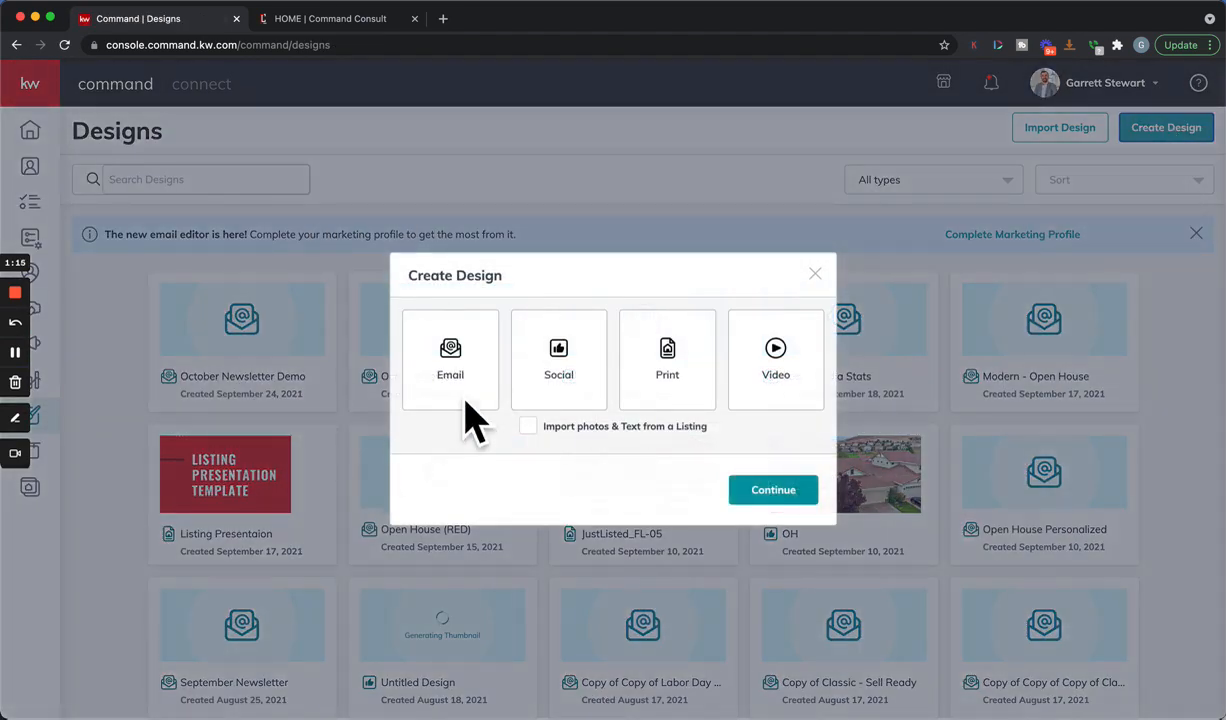
{"action": "left_click", "coordinate": [497, 393]}
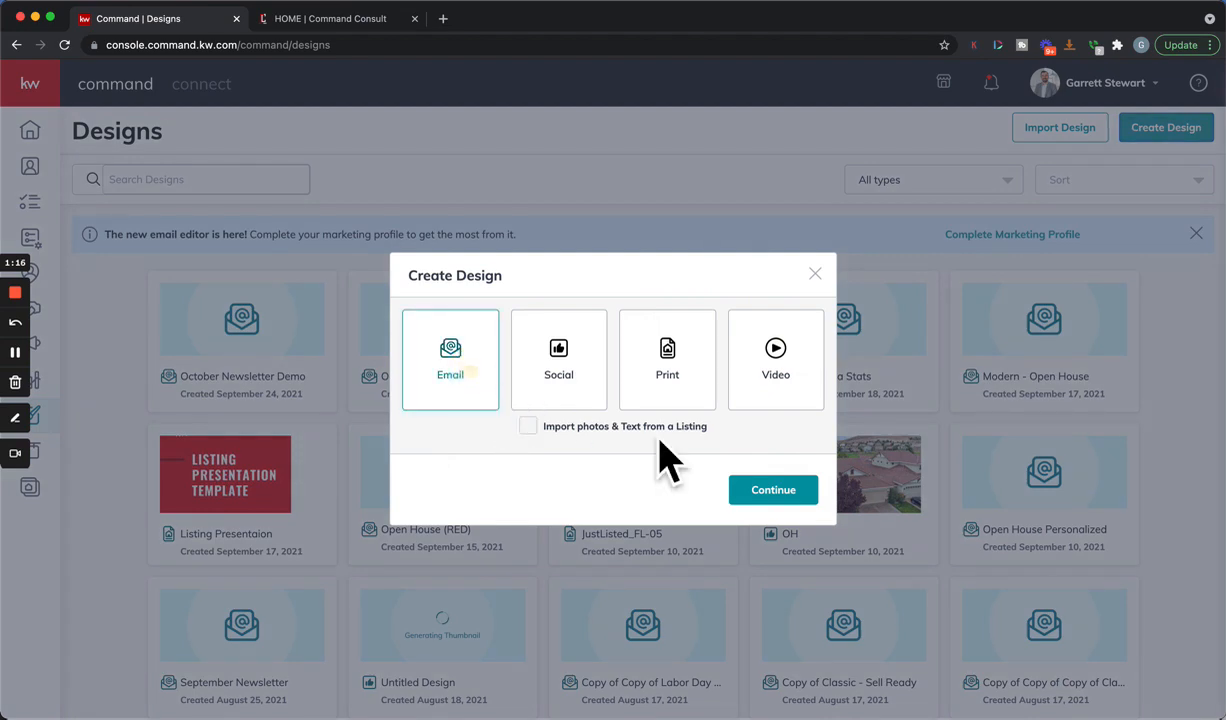
{"action": "left_click", "coordinate": [785, 492]}
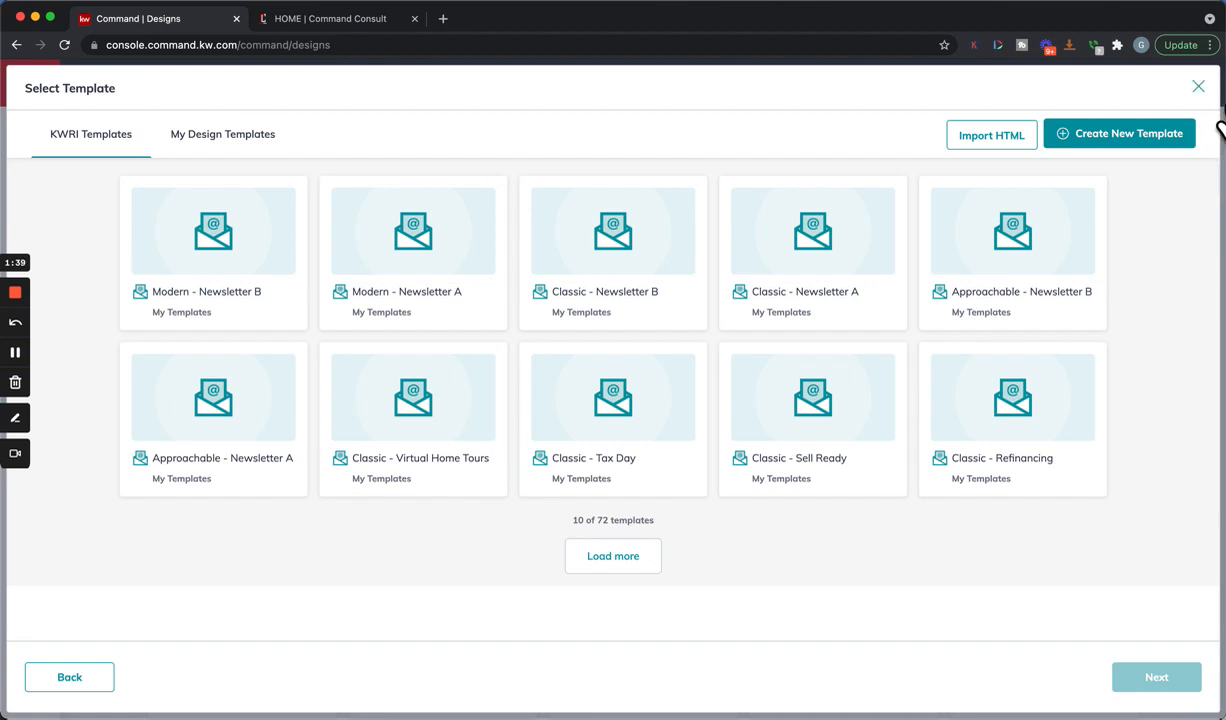
{"action": "left_click", "coordinate": [1198, 87]}
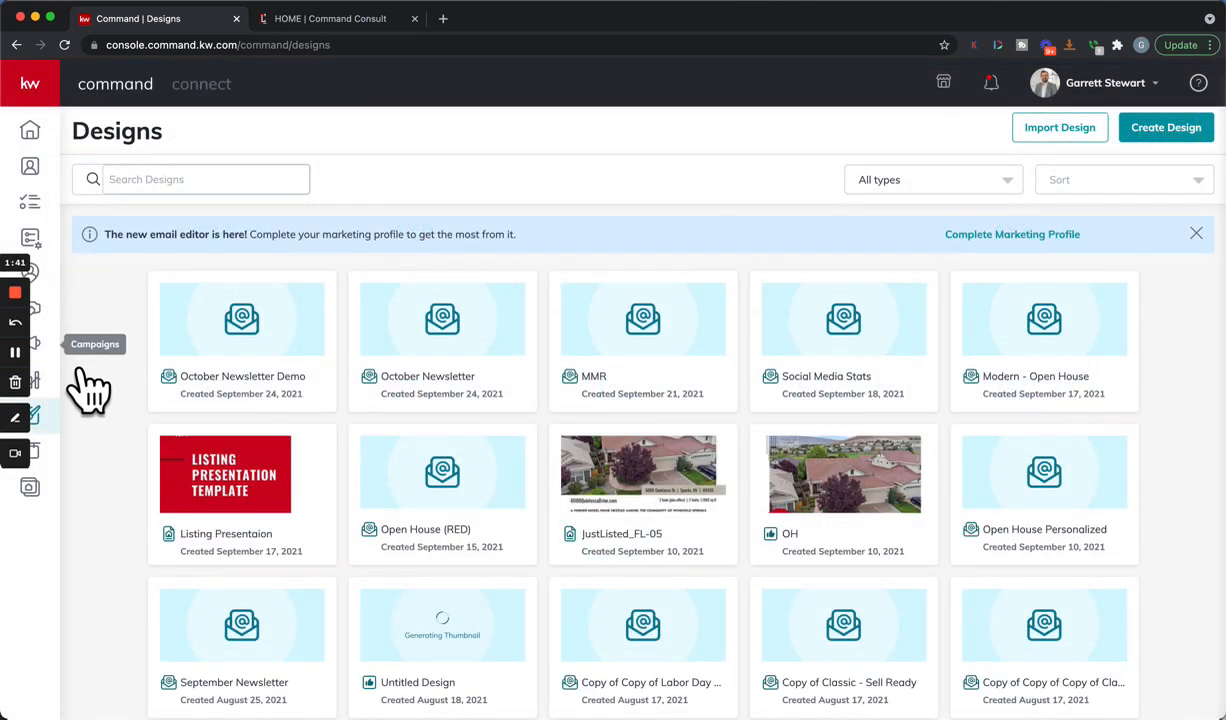
Create an email campaign named "October Newsletter 2021" with the Brand Awareness goal, running through Command Email
{"action": "left_click", "coordinate": [72, 368]}
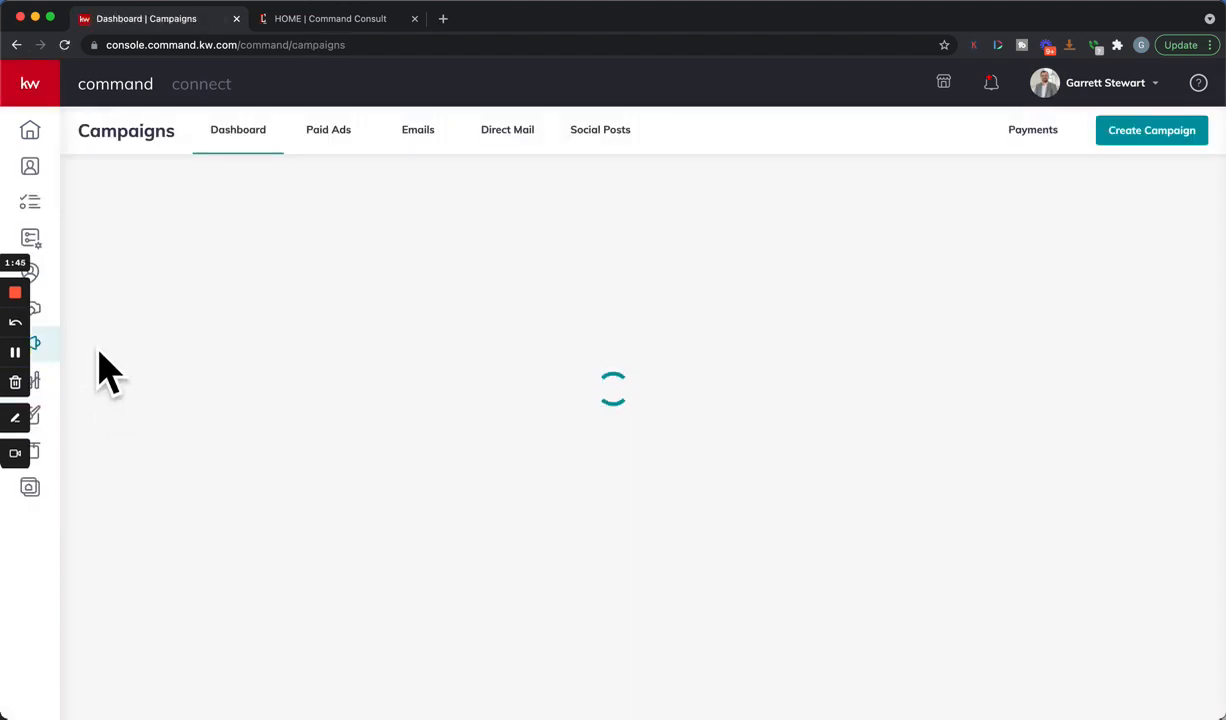
{"action": "left_click", "coordinate": [1148, 138]}
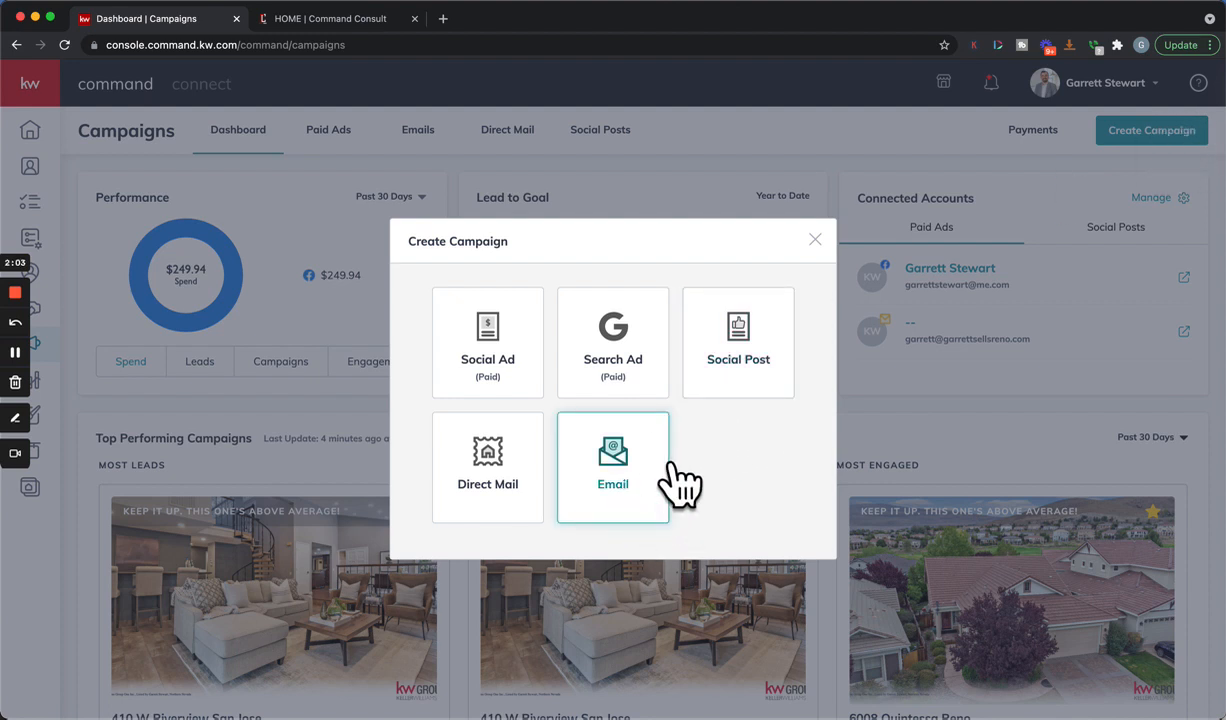
{"action": "left_click", "coordinate": [605, 475]}
{"action": "left_click", "coordinate": [553, 160]}
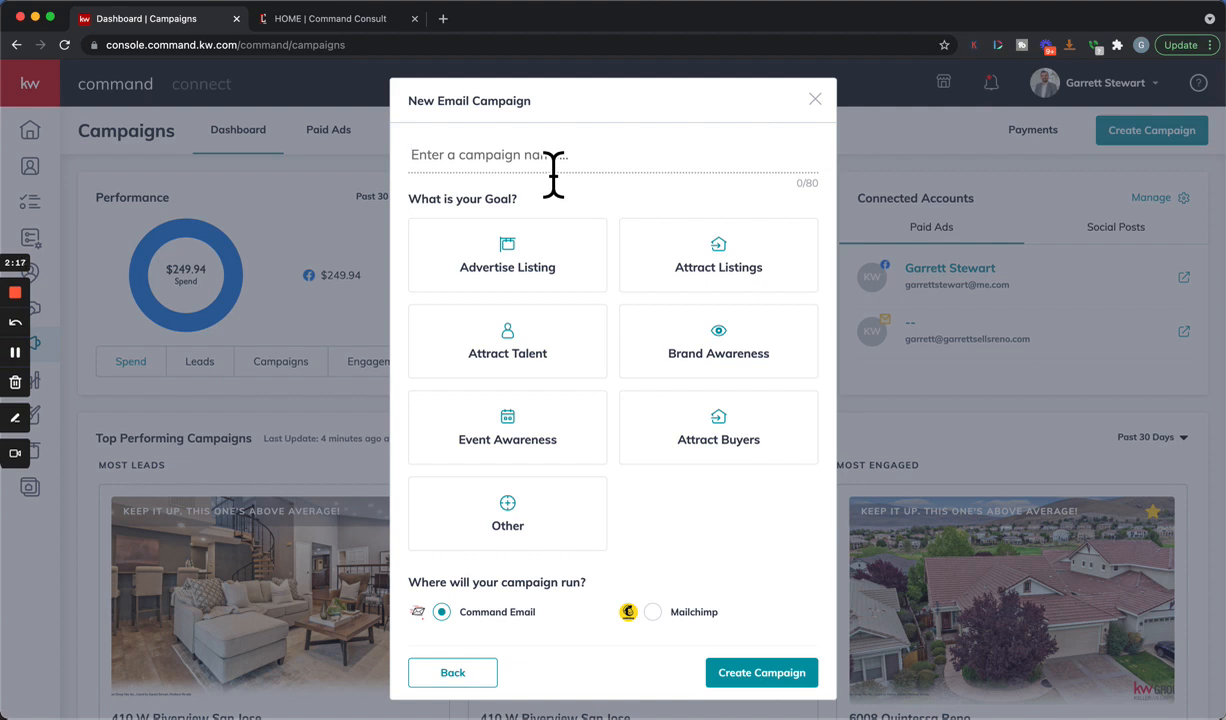
{"action": "type", "text": "October Newsletter 2021"}
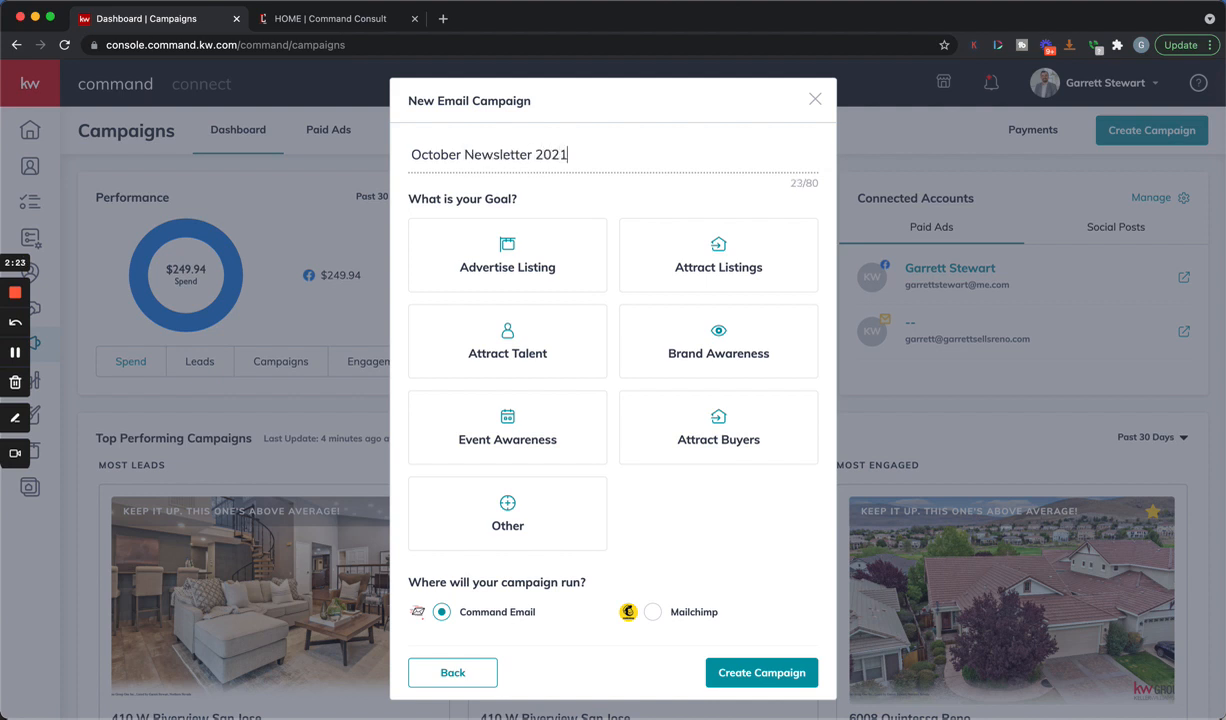
{"action": "left_click", "coordinate": [565, 263]}
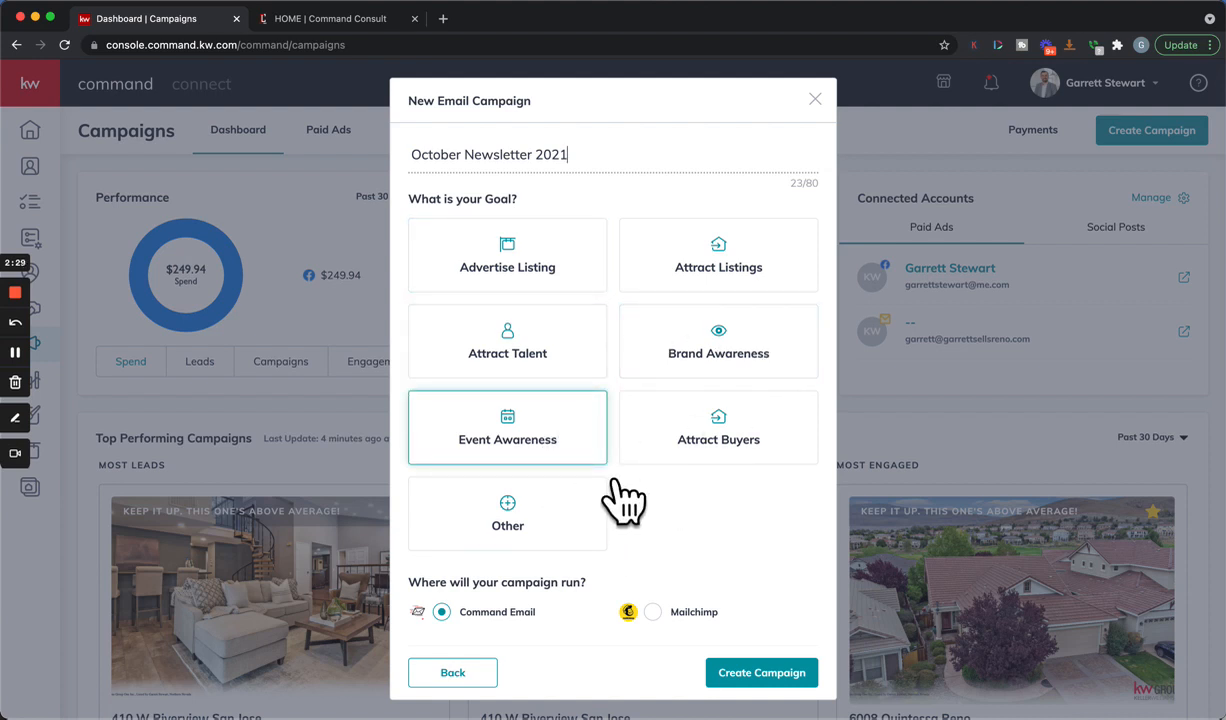
{"action": "left_click", "coordinate": [763, 372]}
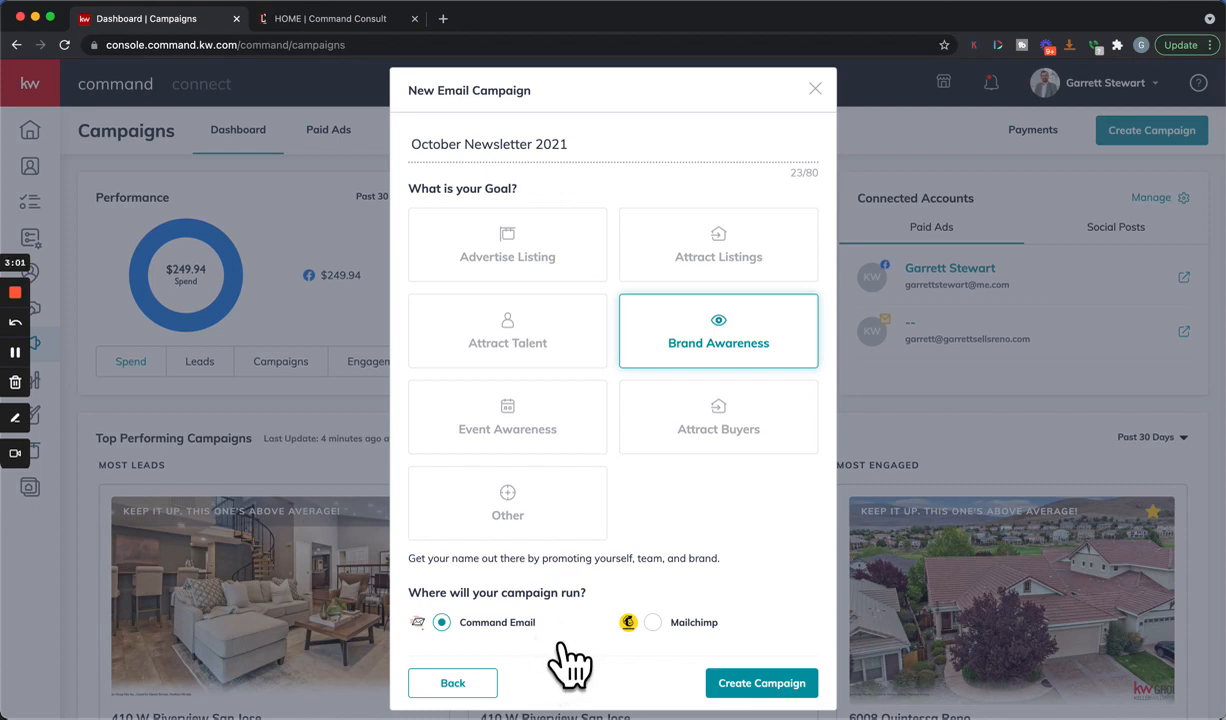
{"action": "left_click", "coordinate": [814, 692]}
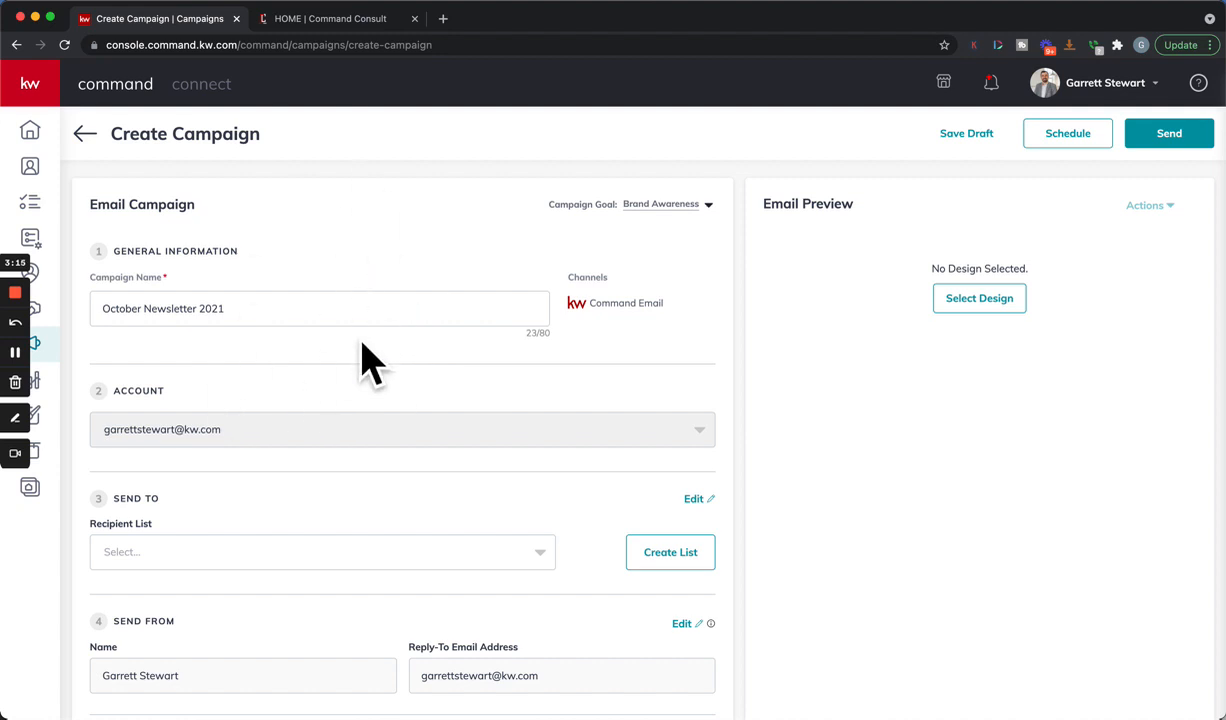
Look through the campaign form's sections and the existing lists offered as its recipient list
{"action": "scroll", "coordinate": [360, 355], "scroll_direction": "down", "scroll_amount": 2}
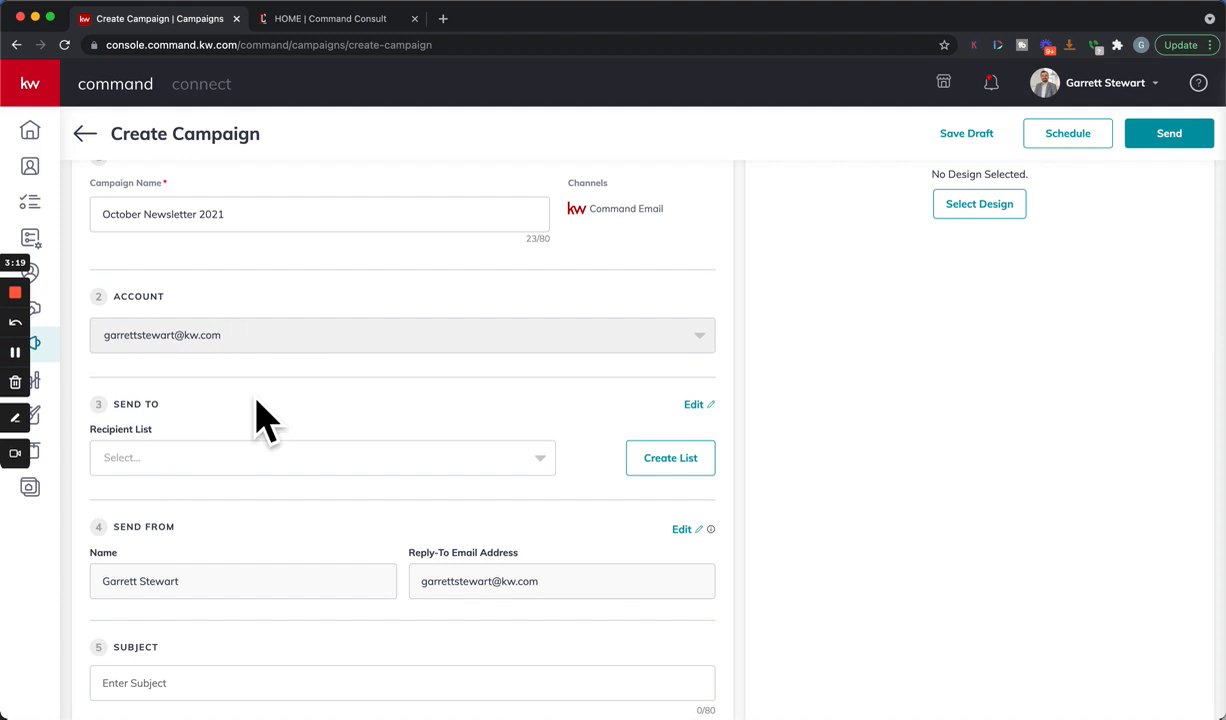
{"action": "scroll", "coordinate": [290, 430], "scroll_direction": "down", "scroll_amount": 1}
{"action": "scroll", "coordinate": [227, 335], "scroll_direction": "down", "scroll_amount": 1}
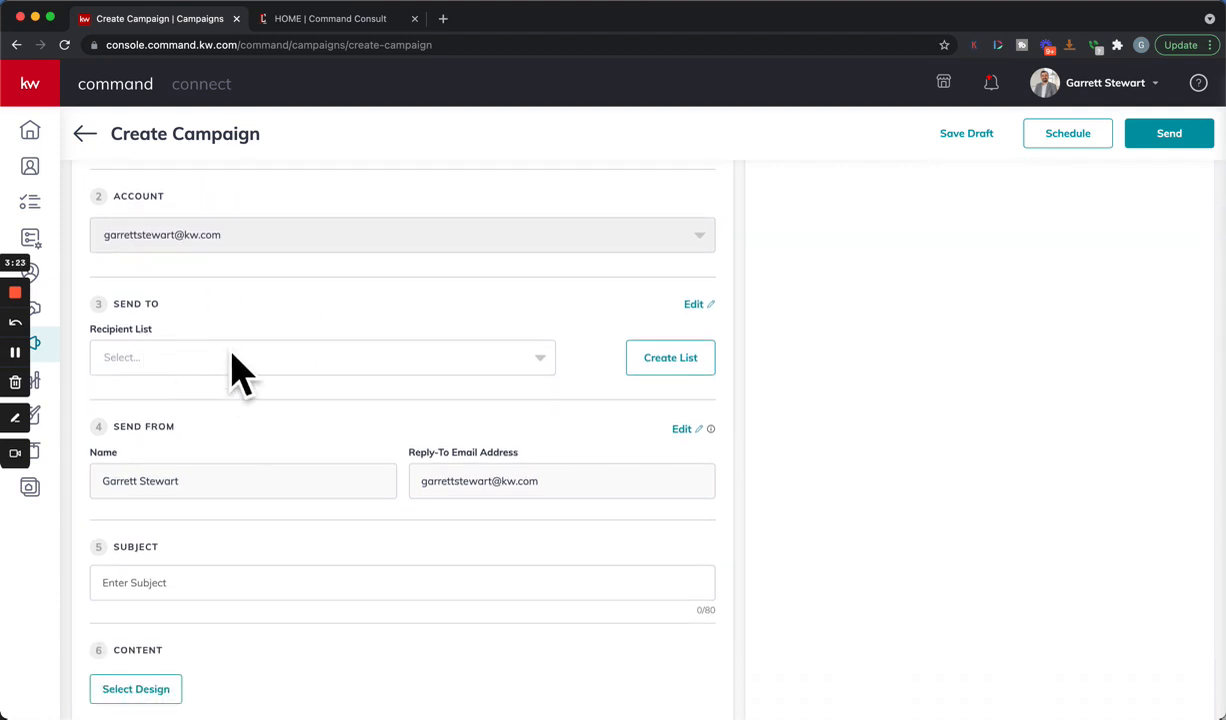
{"action": "left_click", "coordinate": [305, 378]}
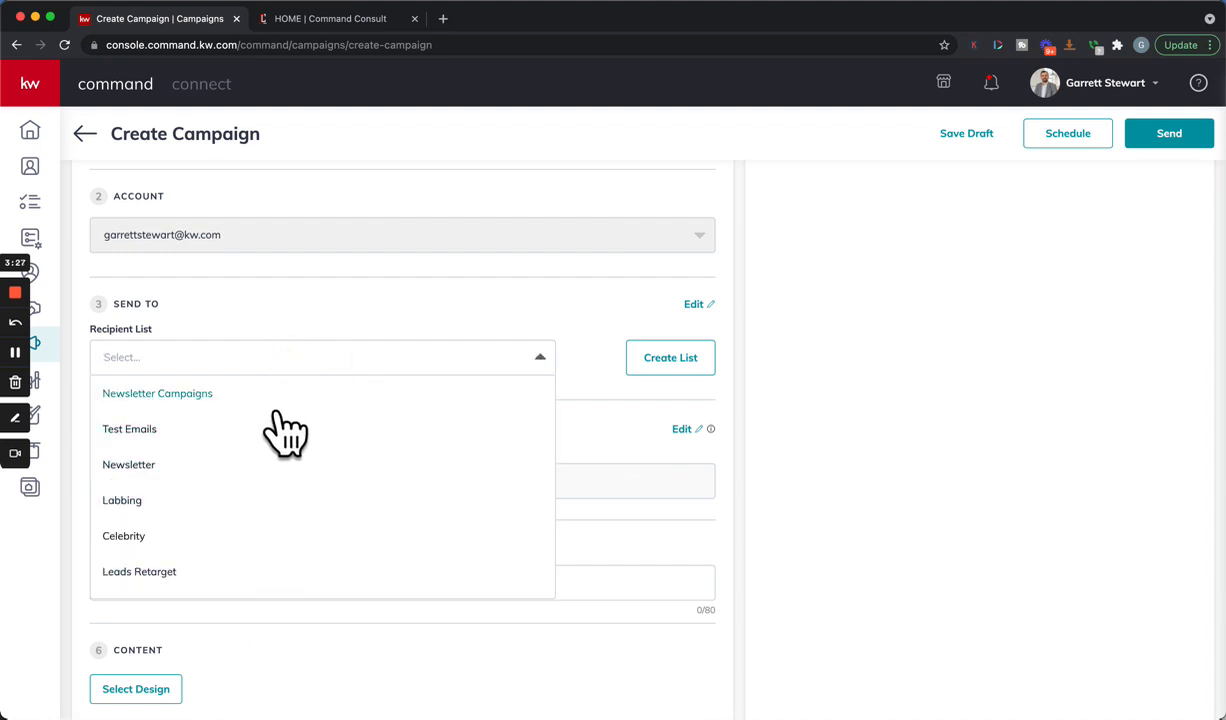
{"action": "left_click", "coordinate": [533, 320]}
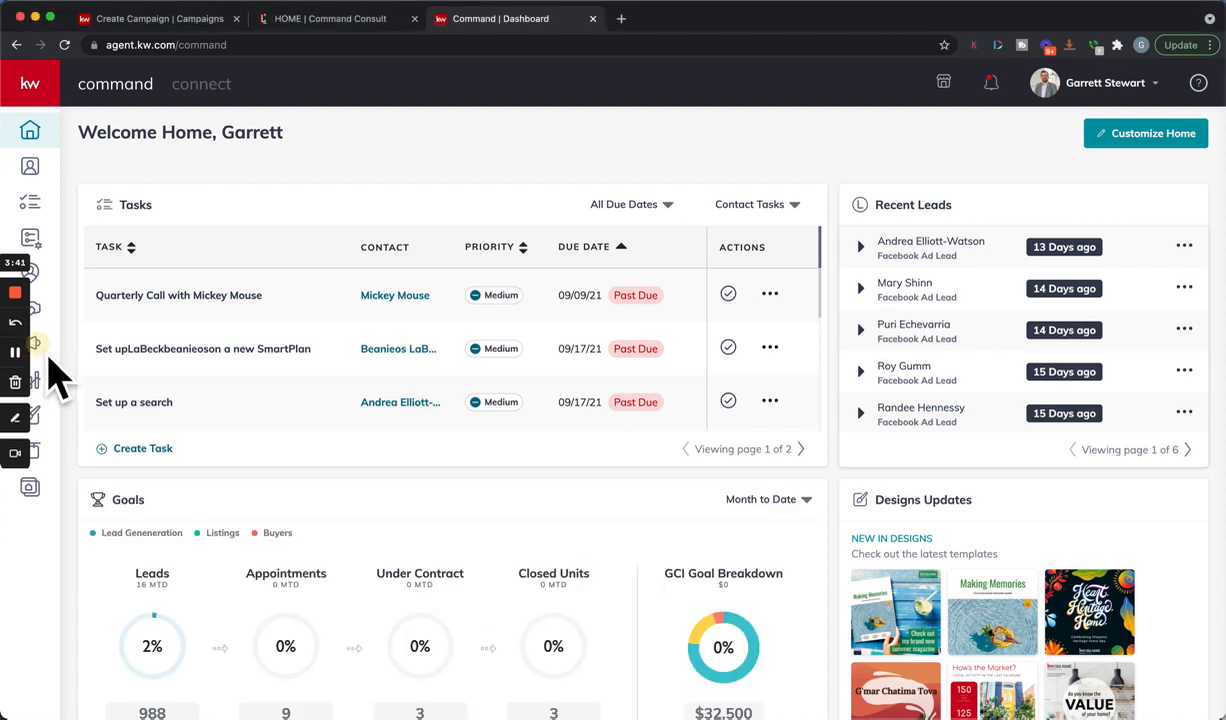
View the saved email lists of the Campaigns area in the separate Command browser tab
{"action": "left_click", "coordinate": [62, 365]}
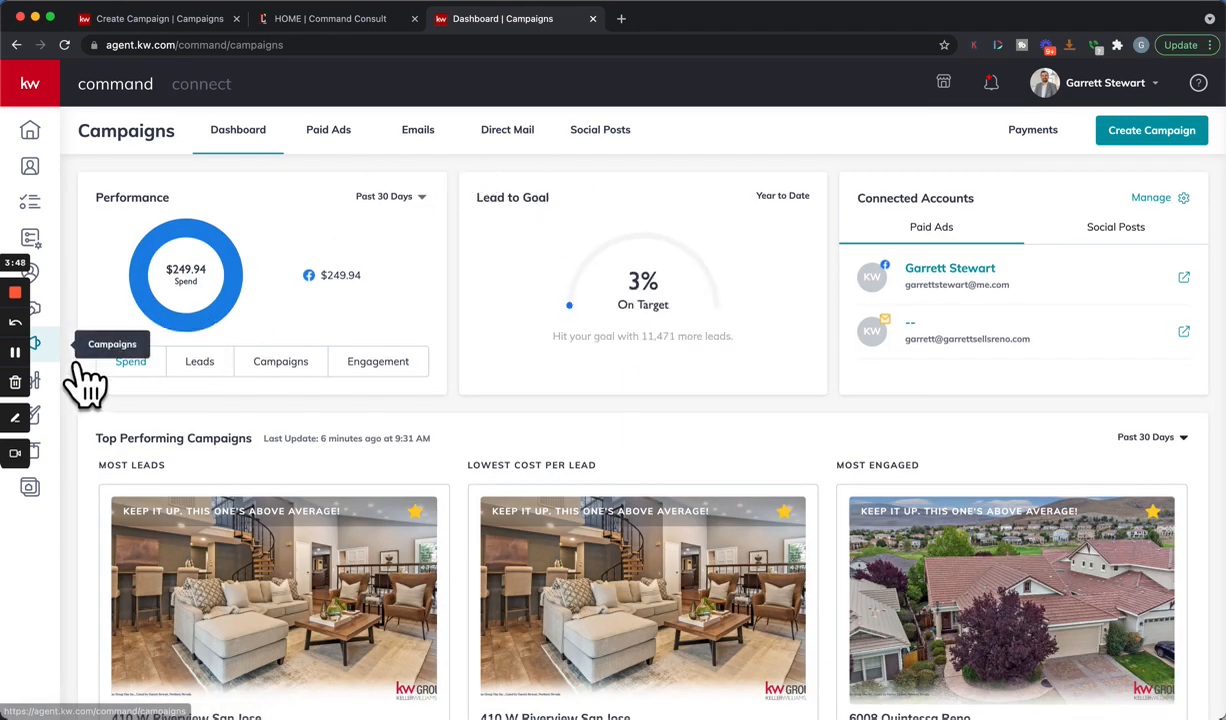
{"action": "left_click", "coordinate": [436, 142]}
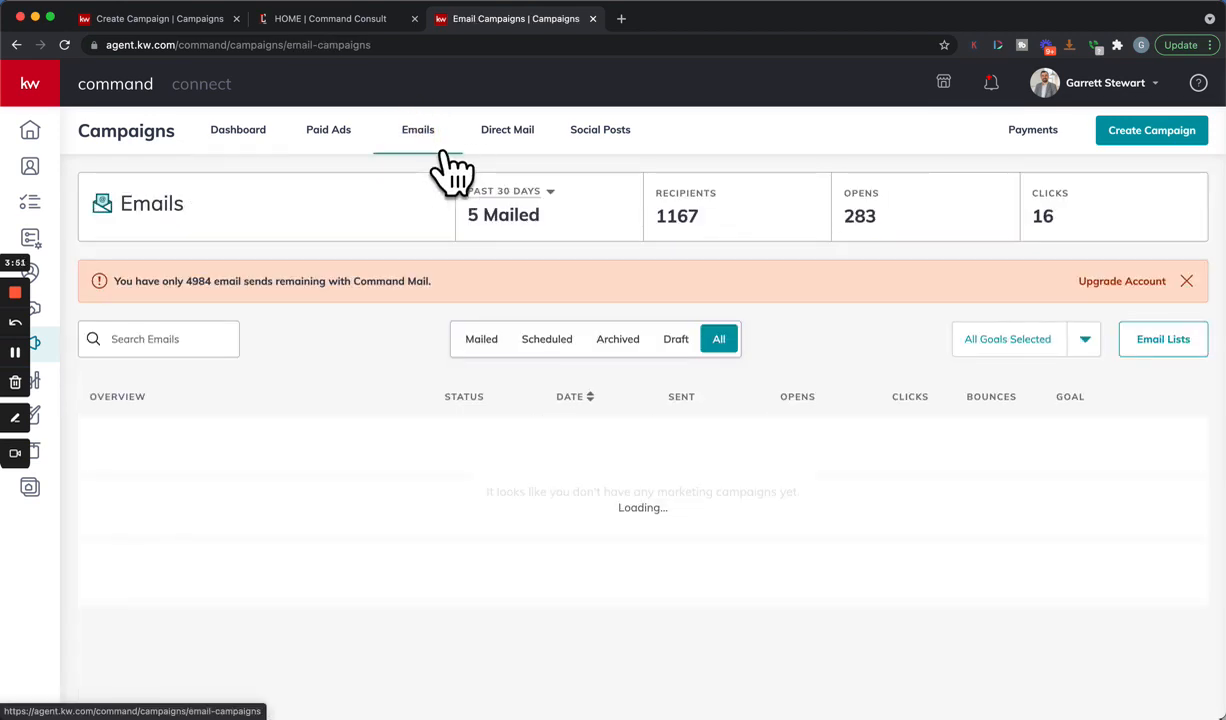
{"action": "left_click", "coordinate": [1195, 348]}
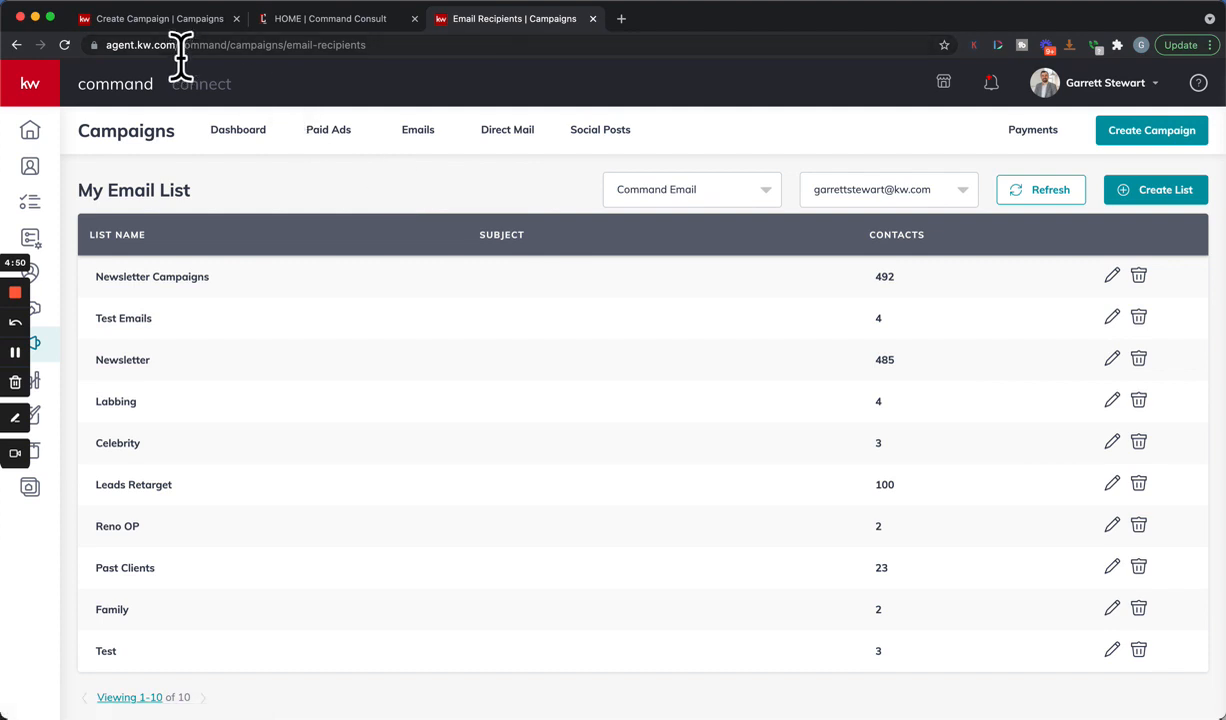
Return to the campaign being created and set its recipient list to Test Emails
{"action": "left_click", "coordinate": [195, 22]}
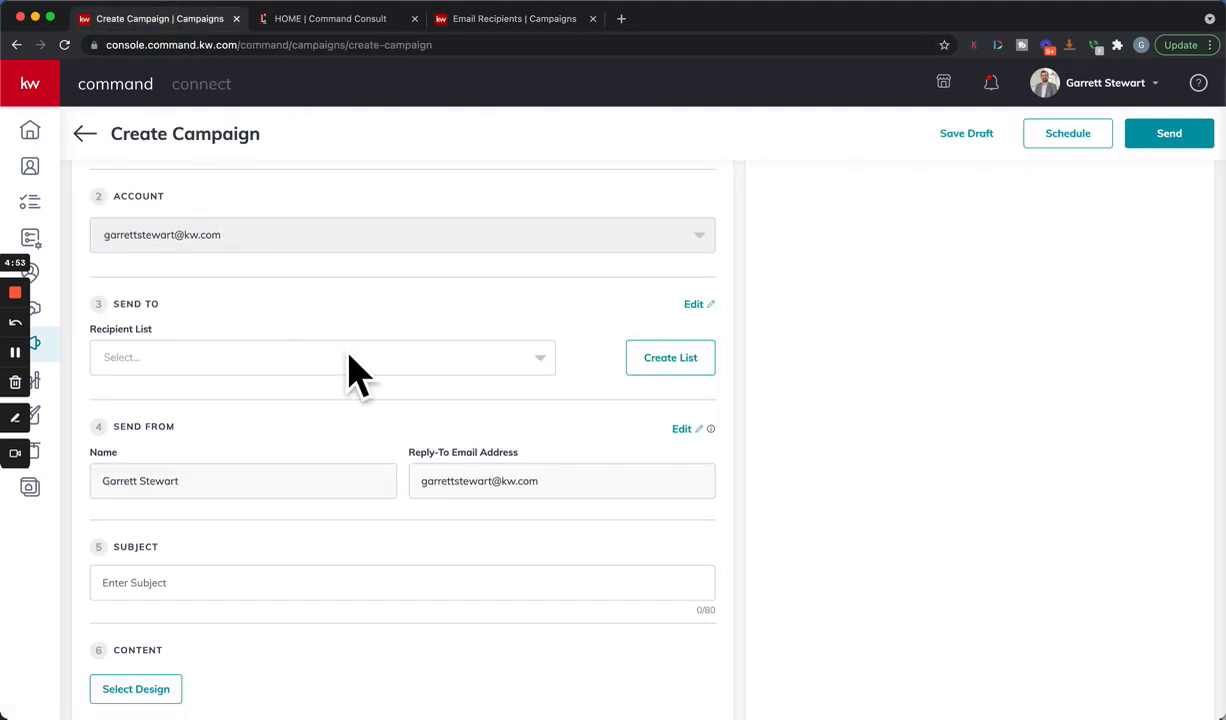
{"action": "scroll", "coordinate": [395, 330], "scroll_direction": "down", "scroll_amount": 1}
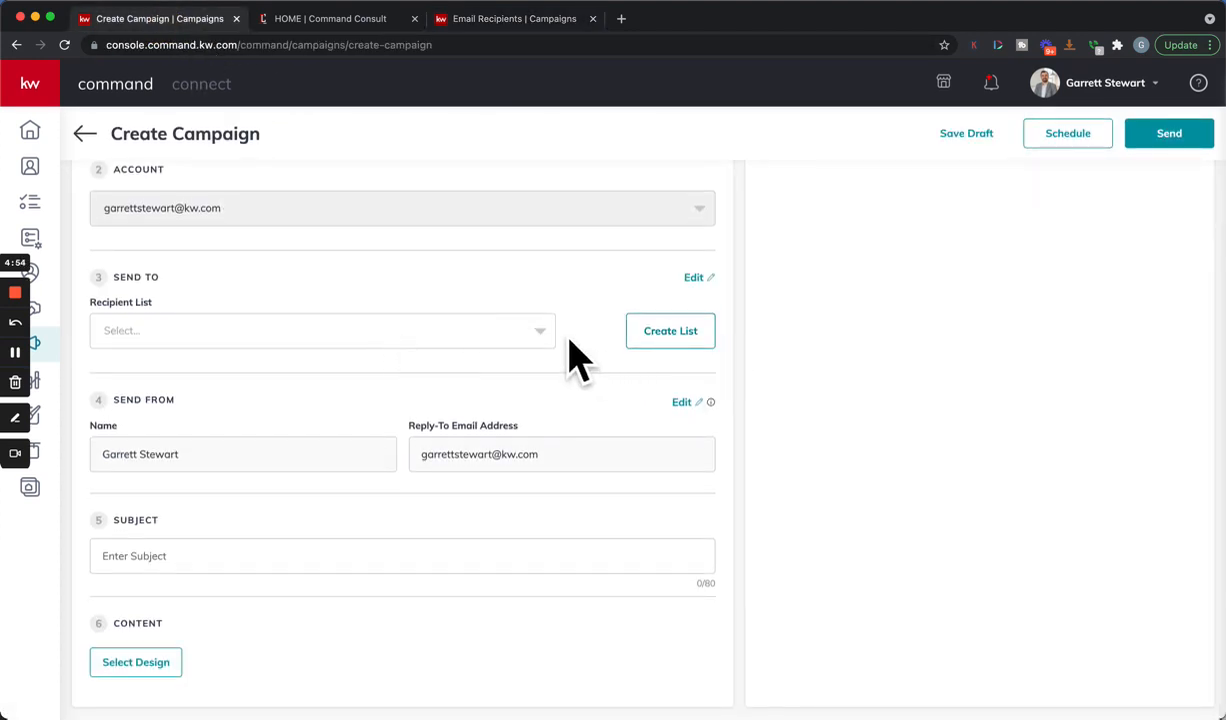
{"action": "left_click", "coordinate": [540, 330]}
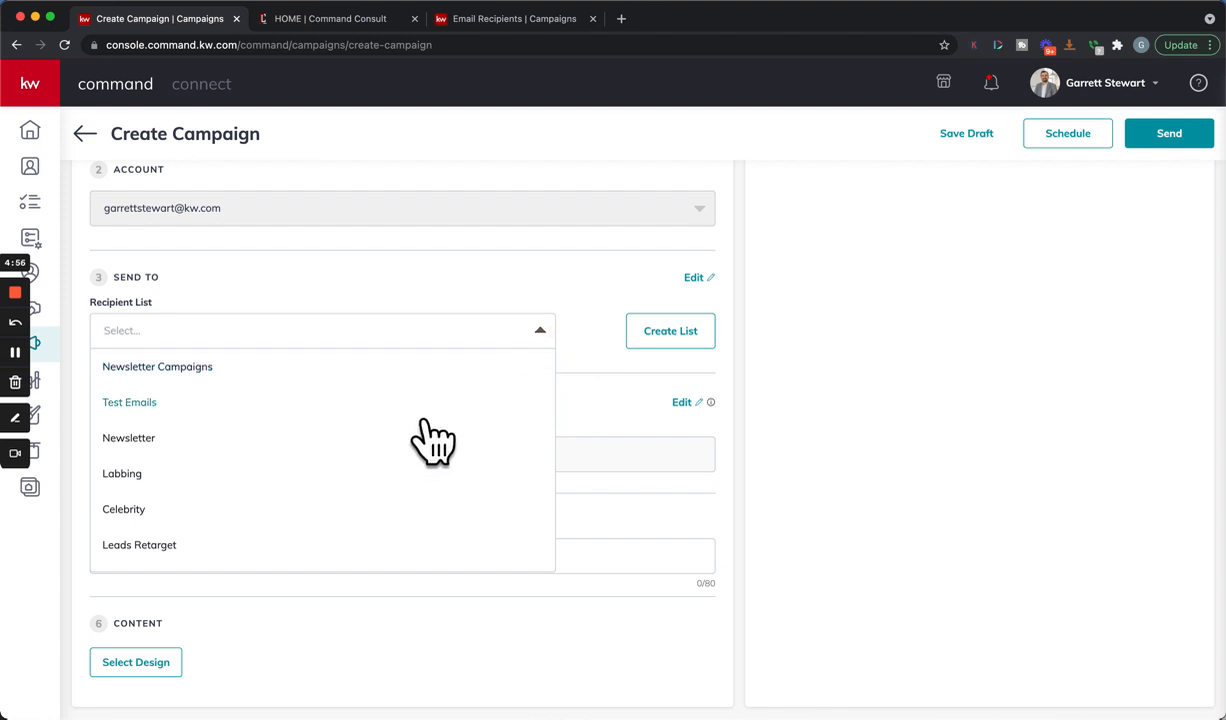
{"action": "left_click", "coordinate": [368, 404]}
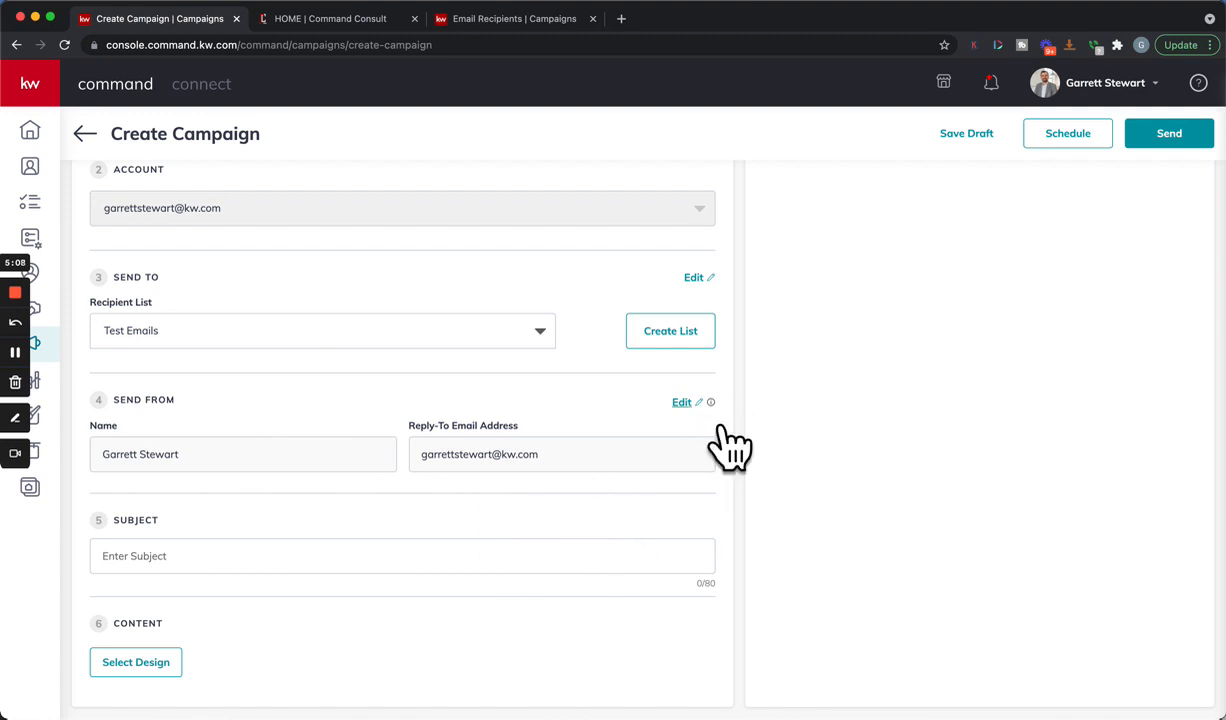
Set the campaign subject to "Your Reno Market Update and Events" and select the October Newsletter design from My Templates
{"action": "scroll", "coordinate": [534, 476], "scroll_direction": "down", "scroll_amount": 1}
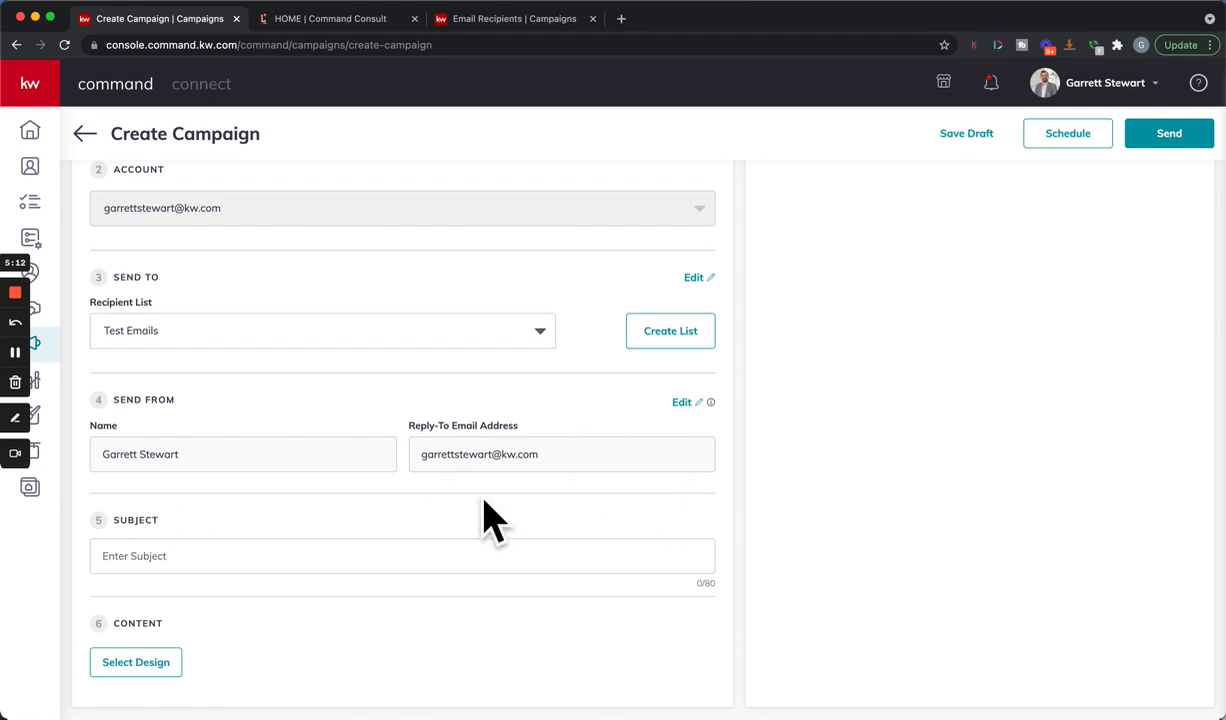
{"action": "scroll", "coordinate": [520, 477], "scroll_direction": "down", "scroll_amount": 1}
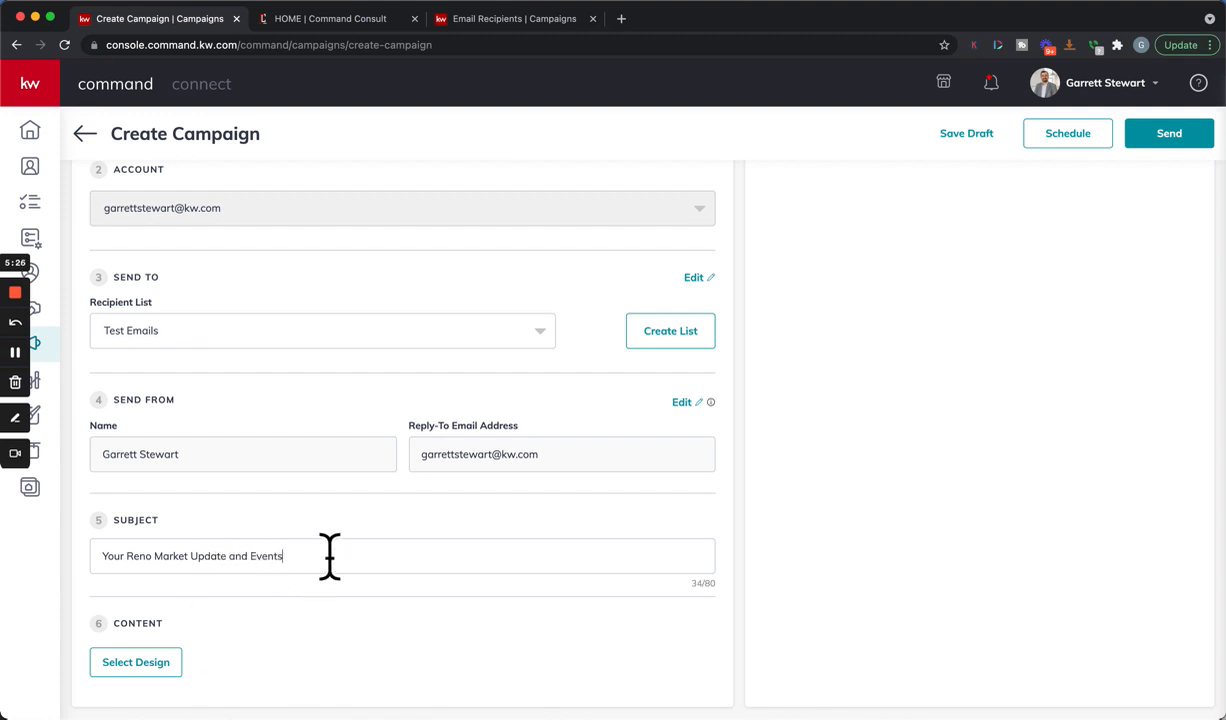
{"action": "left_click", "coordinate": [178, 667]}
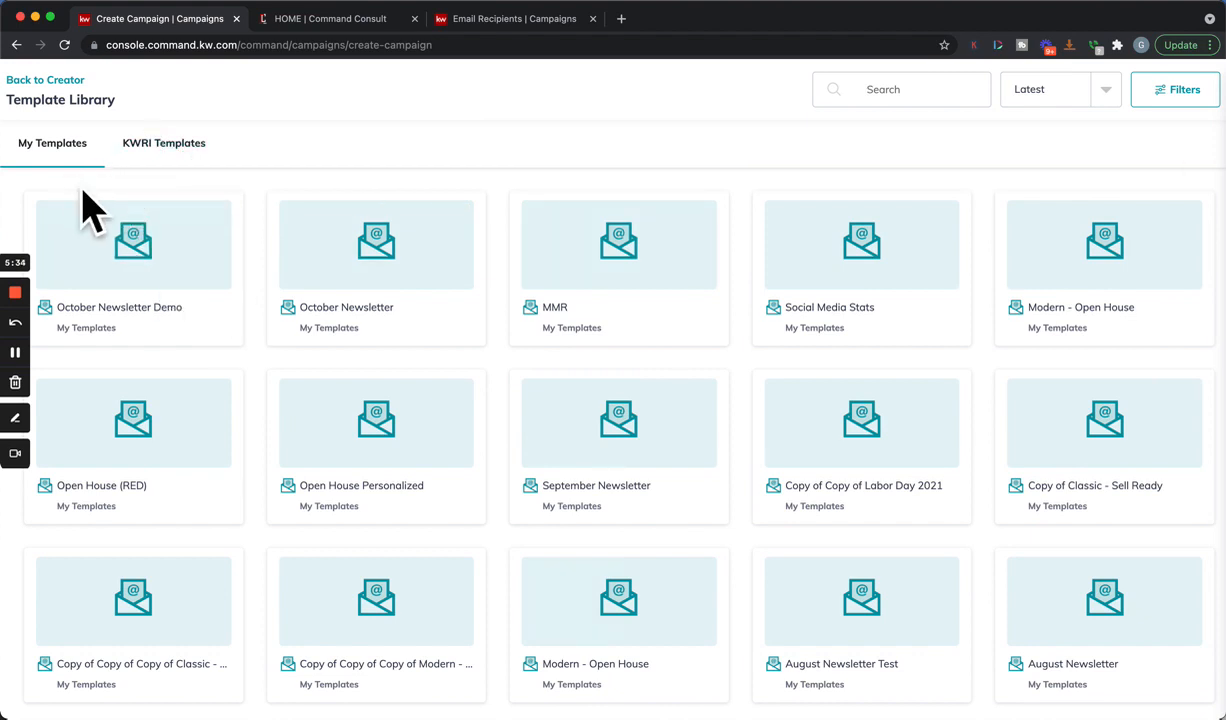
{"action": "left_click", "coordinate": [452, 288]}
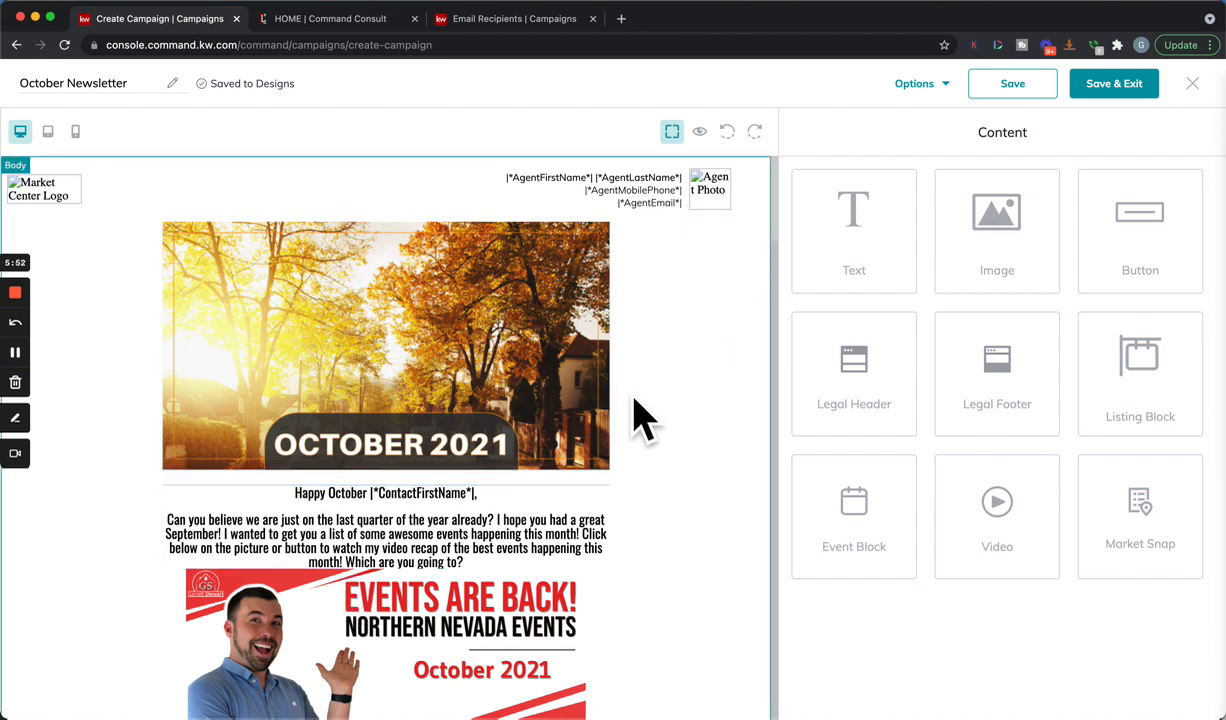
Look through the October Newsletter design from the agent header and articles down to the legal footer
{"action": "scroll", "coordinate": [640, 415], "scroll_direction": "down", "scroll_amount": 5}
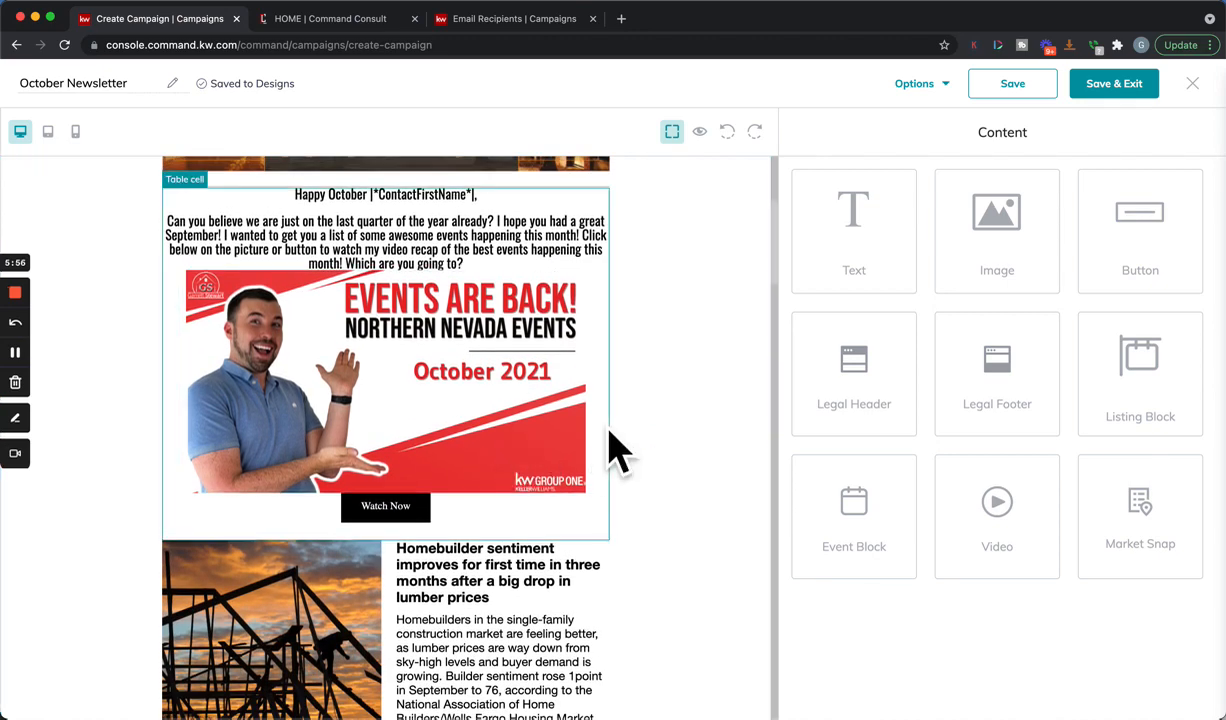
{"action": "scroll", "coordinate": [618, 446], "scroll_direction": "down", "scroll_amount": 1}
{"action": "scroll", "coordinate": [540, 425], "scroll_direction": "down", "scroll_amount": 1}
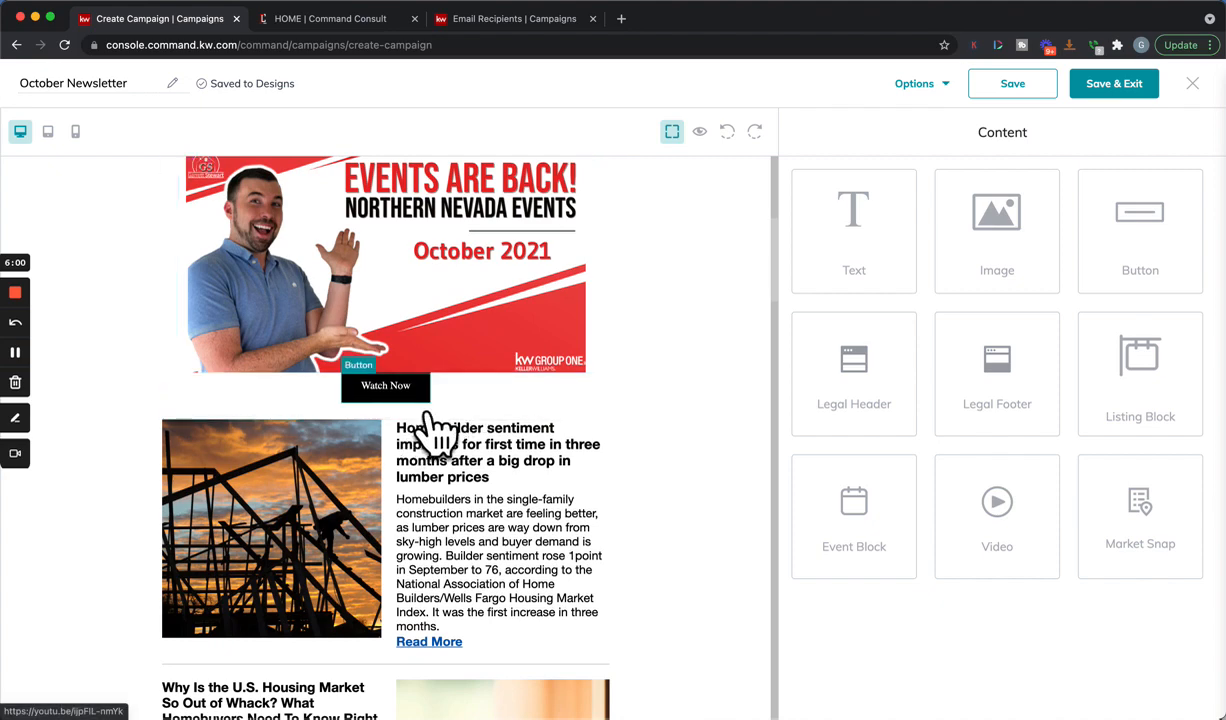
{"action": "scroll", "coordinate": [445, 425], "scroll_direction": "up", "scroll_amount": 1}
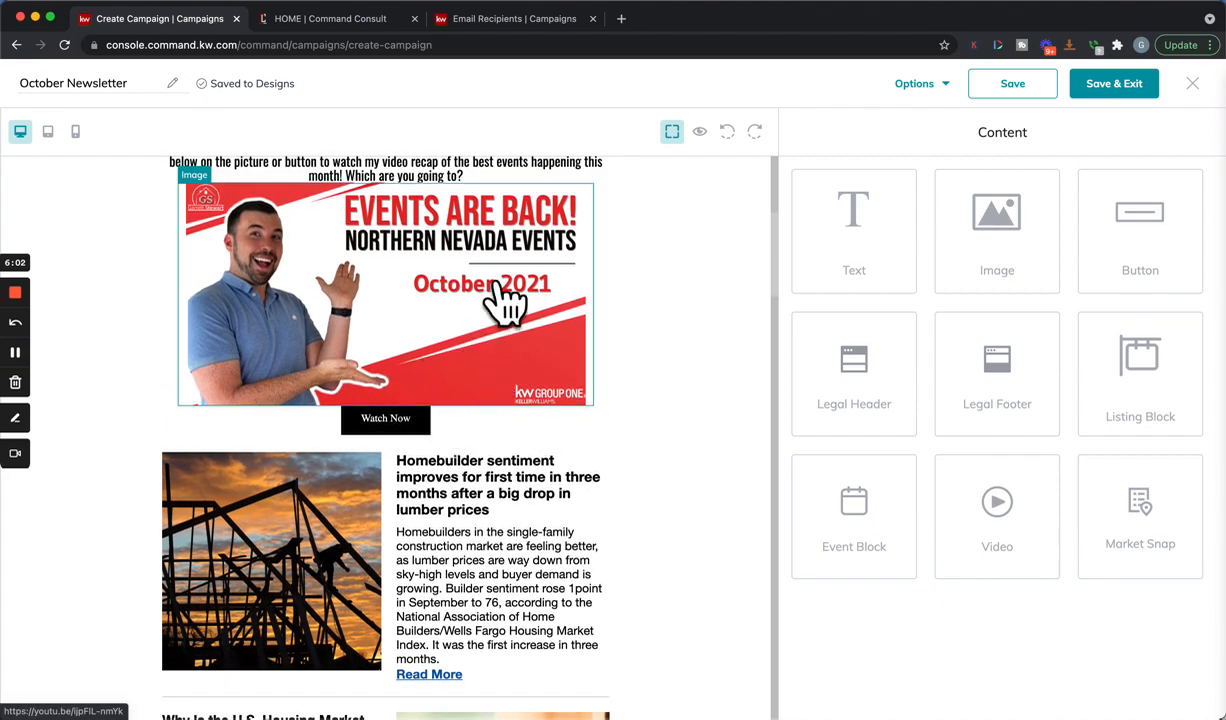
{"action": "scroll", "coordinate": [400, 470], "scroll_direction": "down", "scroll_amount": 3}
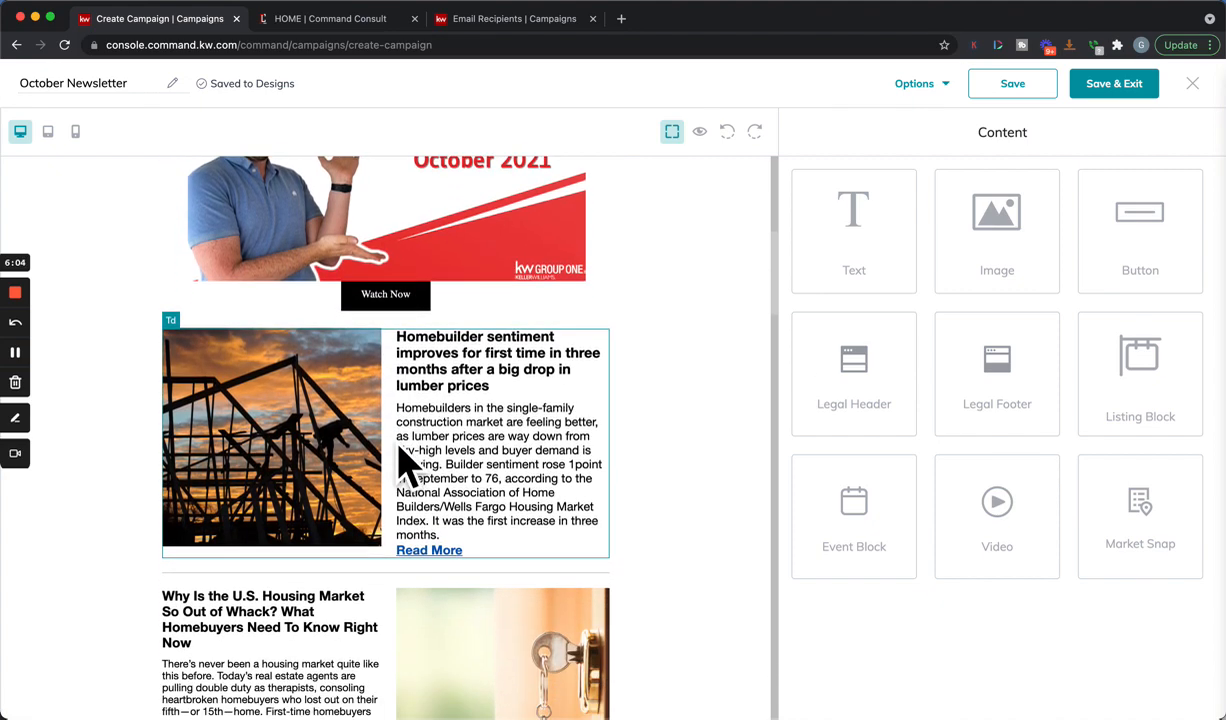
{"action": "scroll", "coordinate": [405, 550], "scroll_direction": "down", "scroll_amount": 20}
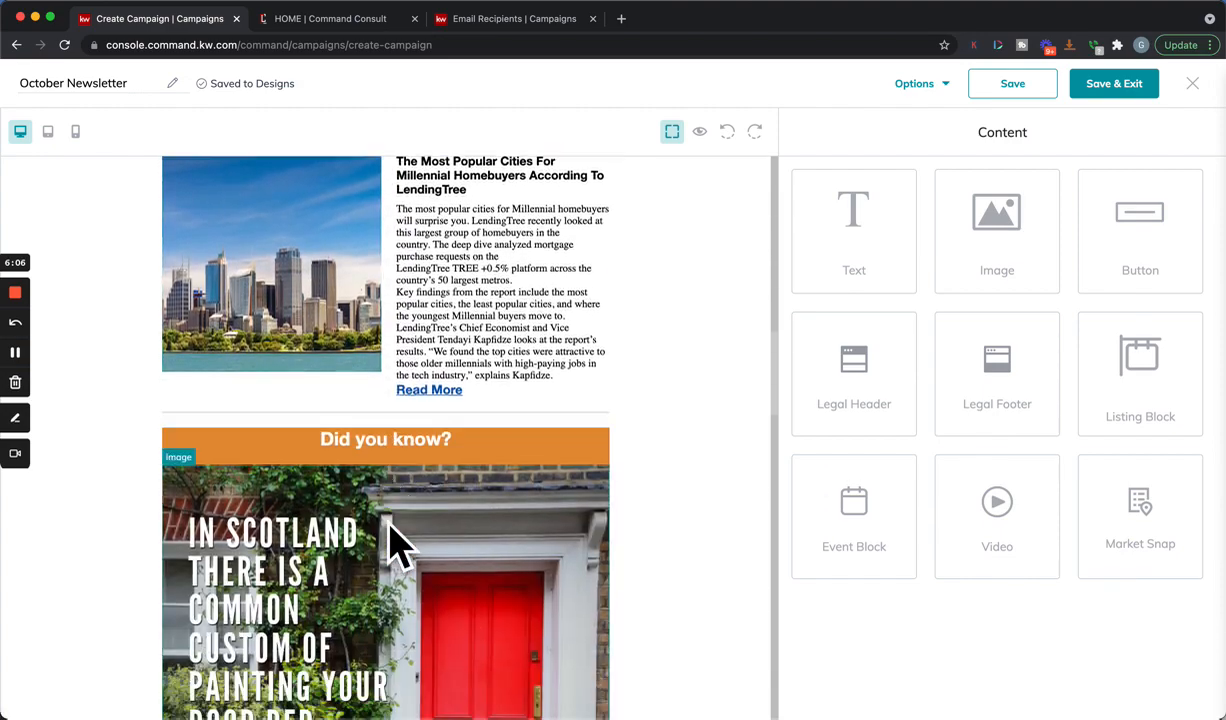
{"action": "scroll", "coordinate": [398, 545], "scroll_direction": "down", "scroll_amount": 20}
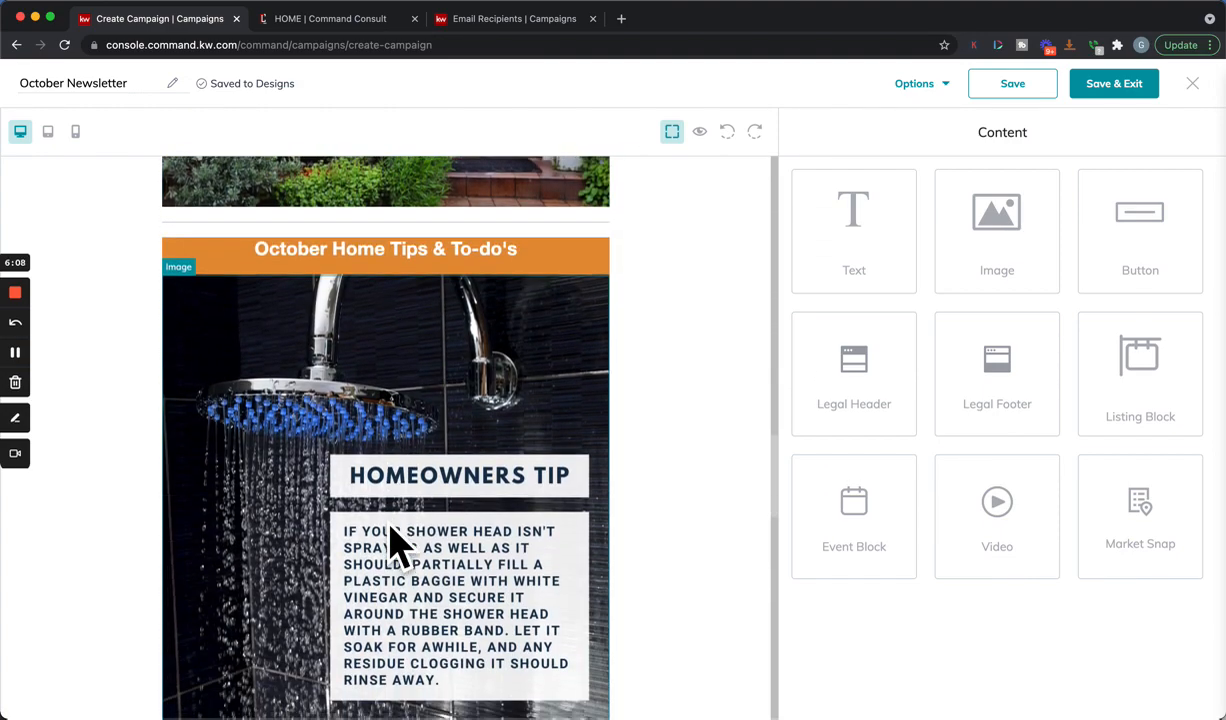
{"action": "scroll", "coordinate": [393, 532], "scroll_direction": "down", "scroll_amount": 12}
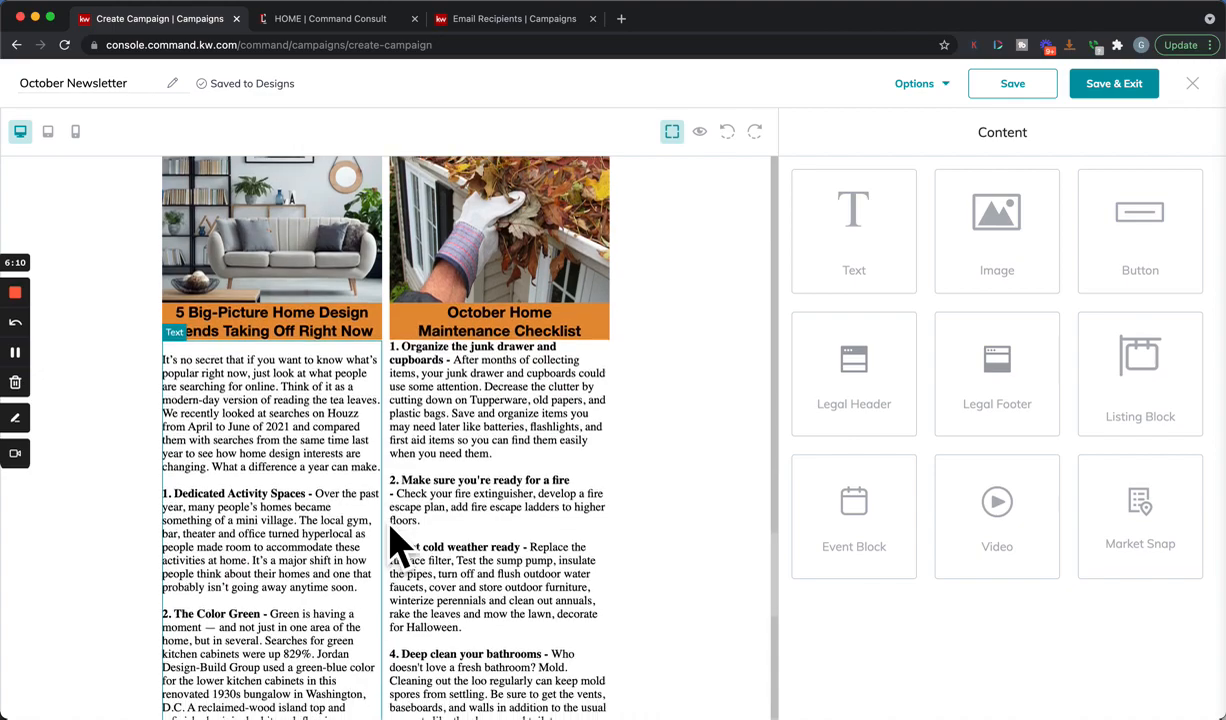
{"action": "scroll", "coordinate": [400, 545], "scroll_direction": "down", "scroll_amount": 6}
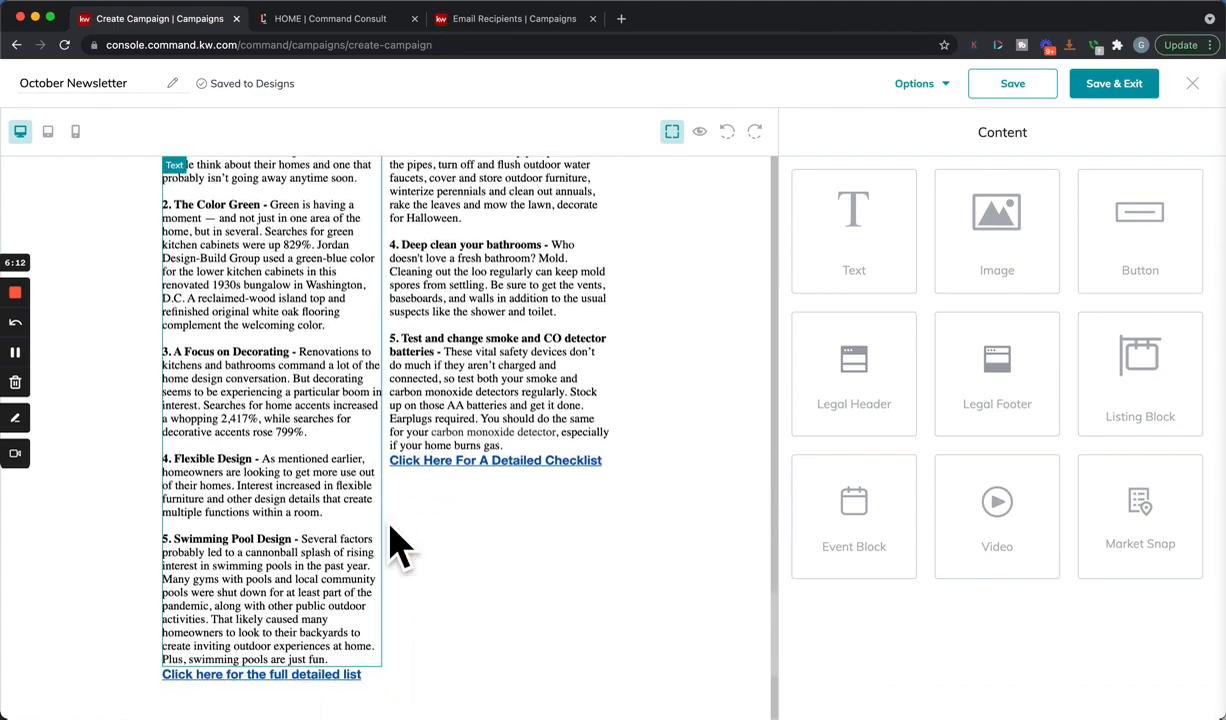
{"action": "scroll", "coordinate": [400, 536], "scroll_direction": "down", "scroll_amount": 4}
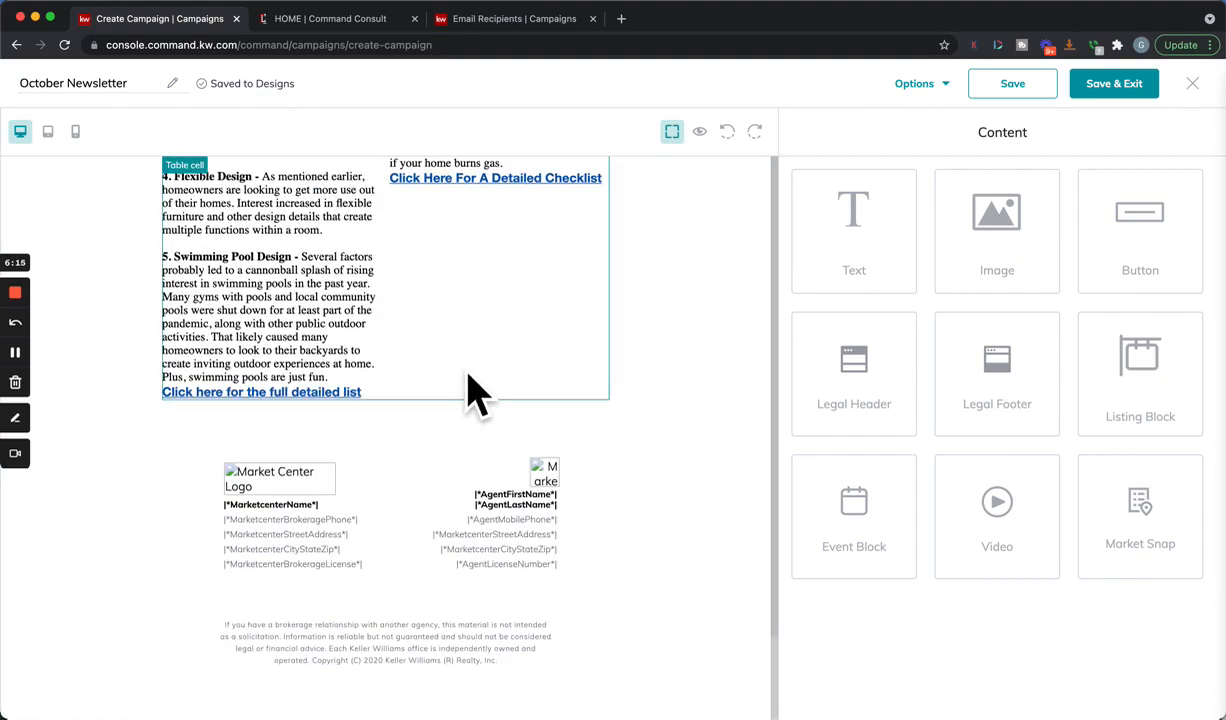
{"action": "scroll", "coordinate": [475, 388], "scroll_direction": "up", "scroll_amount": 20}
{"action": "scroll", "coordinate": [475, 388], "scroll_direction": "up", "scroll_amount": 15}
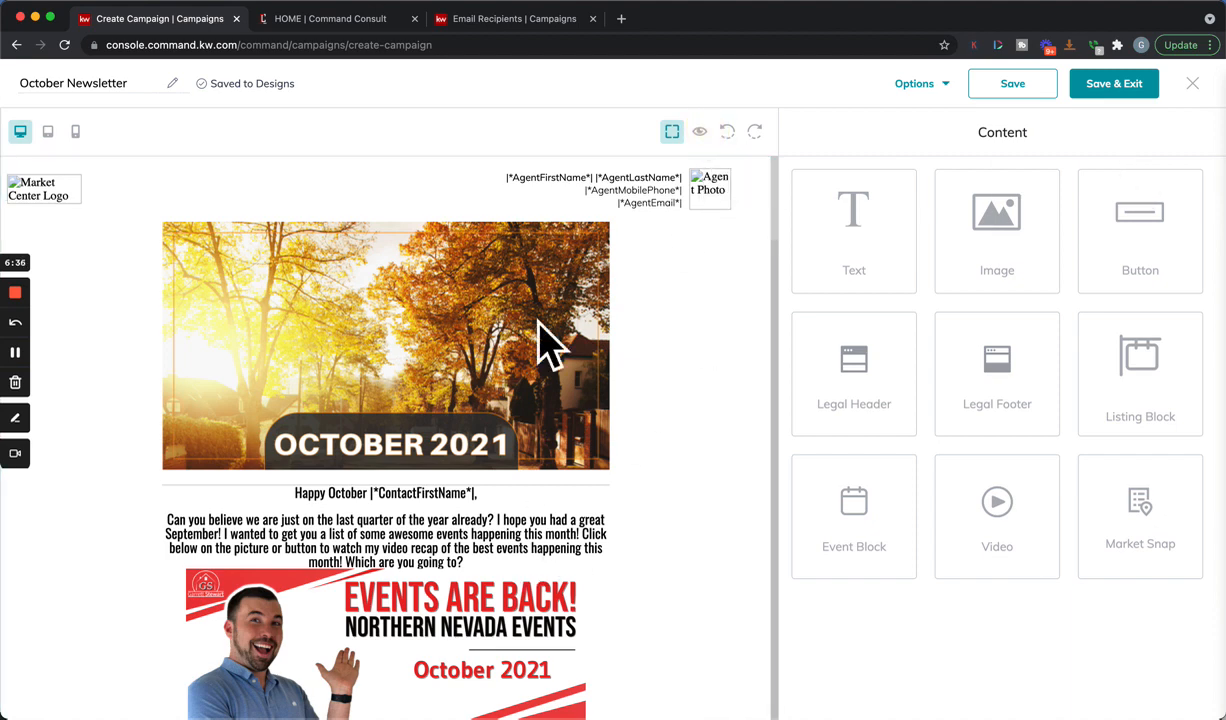
Preview the newsletter in desktop view, check its opening sections, and close the preview
{"action": "scroll", "coordinate": [533, 600], "scroll_direction": "down", "scroll_amount": 1}
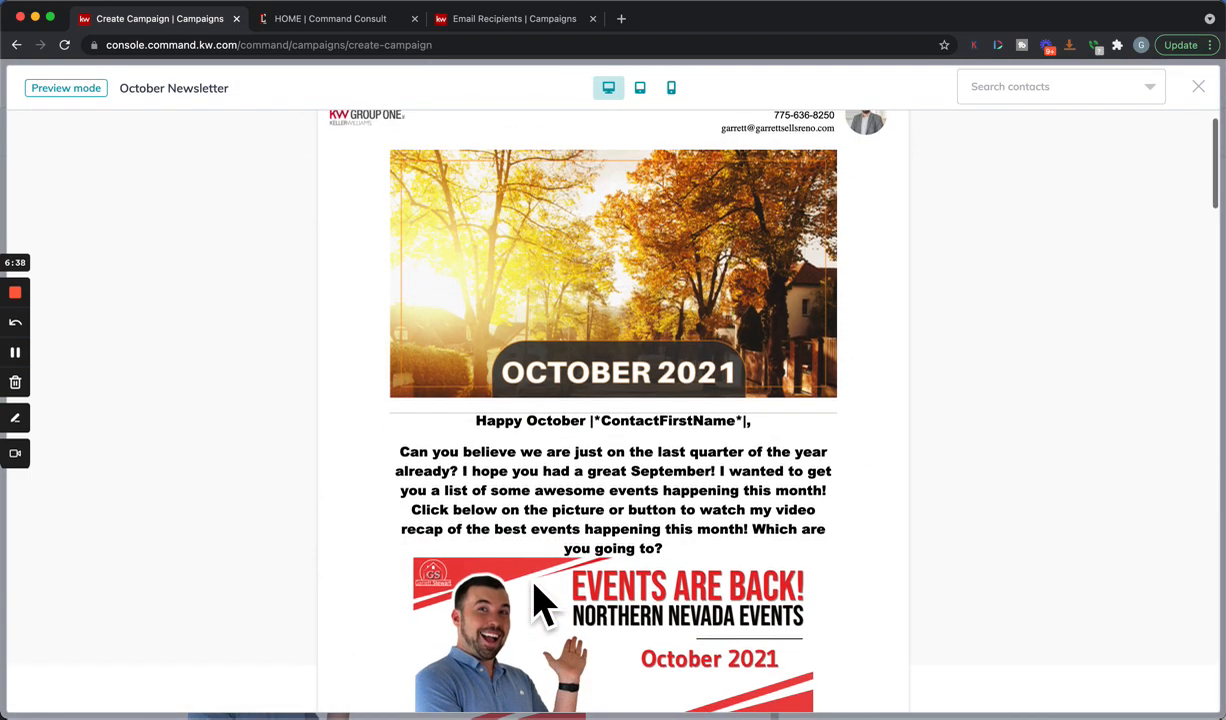
{"action": "scroll", "coordinate": [870, 200], "scroll_direction": "down", "scroll_amount": 1}
{"action": "scroll", "coordinate": [868, 197], "scroll_direction": "down", "scroll_amount": 1}
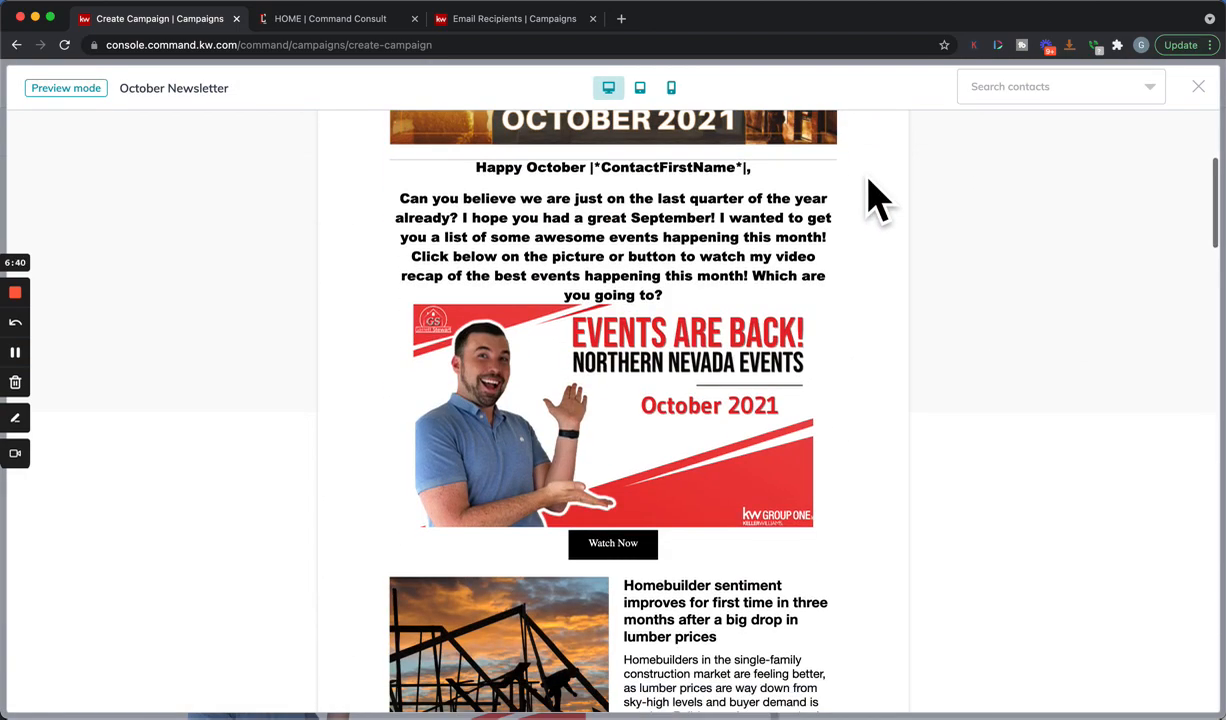
{"action": "scroll", "coordinate": [900, 190], "scroll_direction": "up", "scroll_amount": 3}
{"action": "left_click", "coordinate": [1198, 87]}
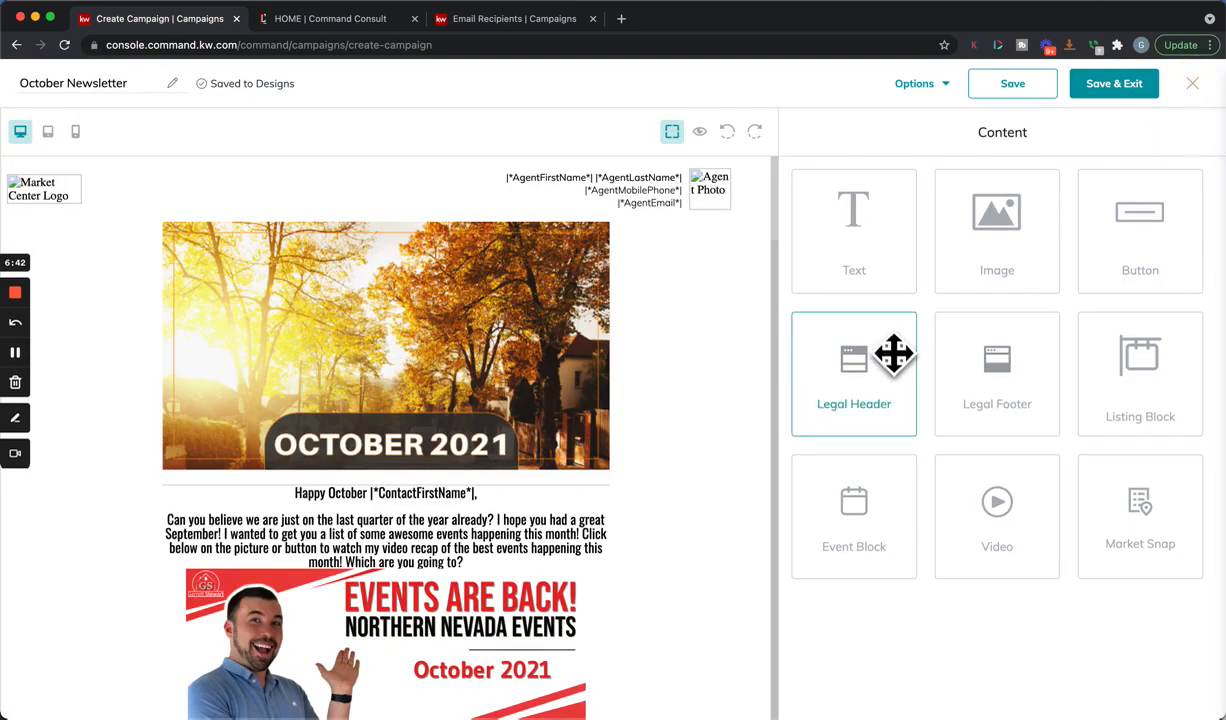
Save the October Newsletter design and exit to the campaign form, checking its email preview there
{"action": "left_click", "coordinate": [1152, 92]}
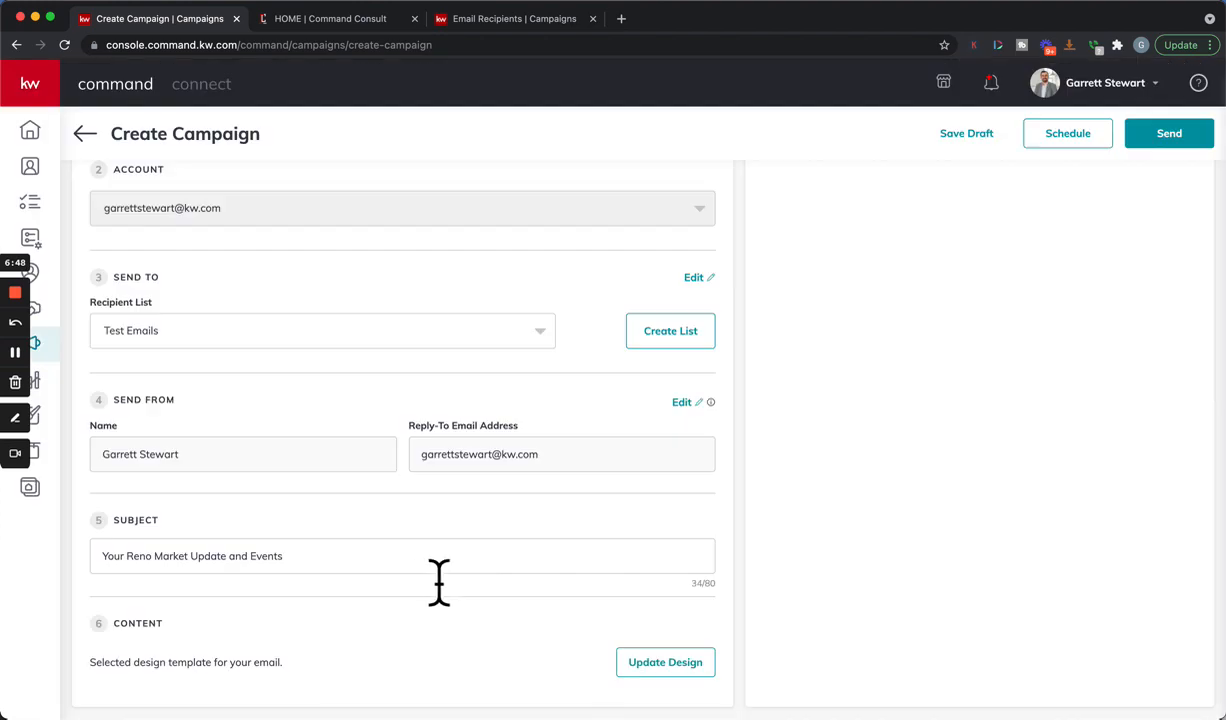
{"action": "scroll", "coordinate": [420, 590], "scroll_direction": "down", "scroll_amount": 2}
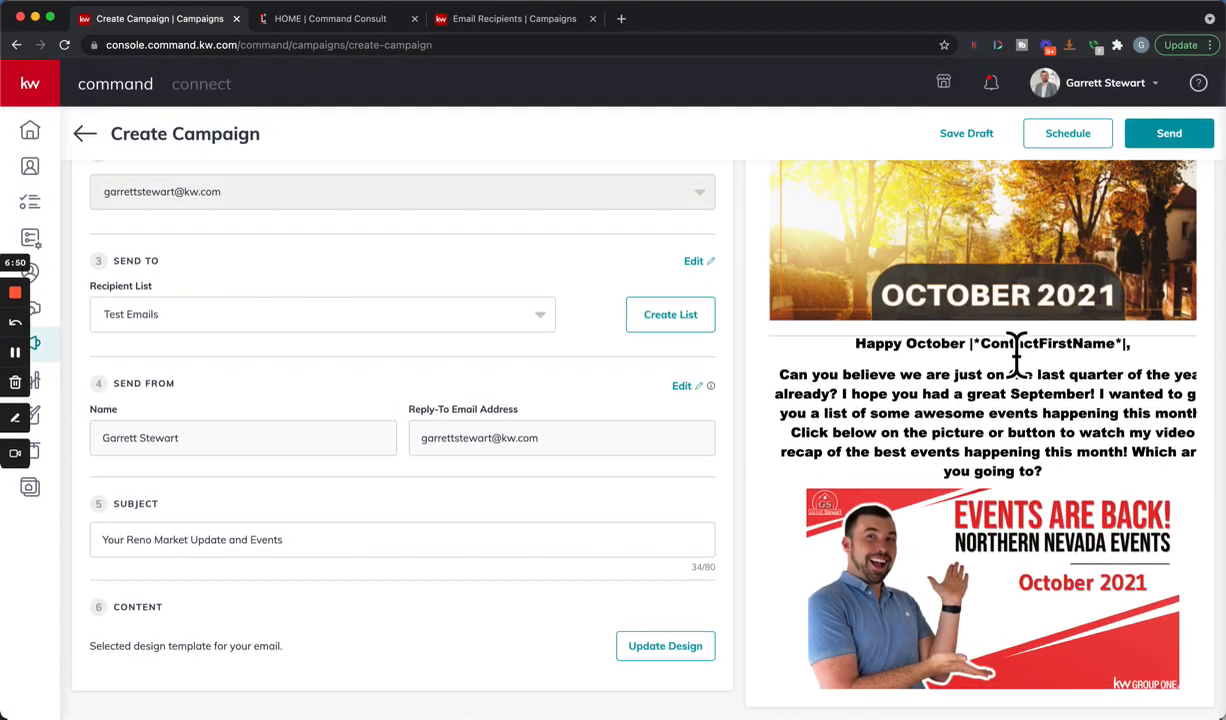
{"action": "scroll", "coordinate": [1013, 350], "scroll_direction": "up", "scroll_amount": 5}
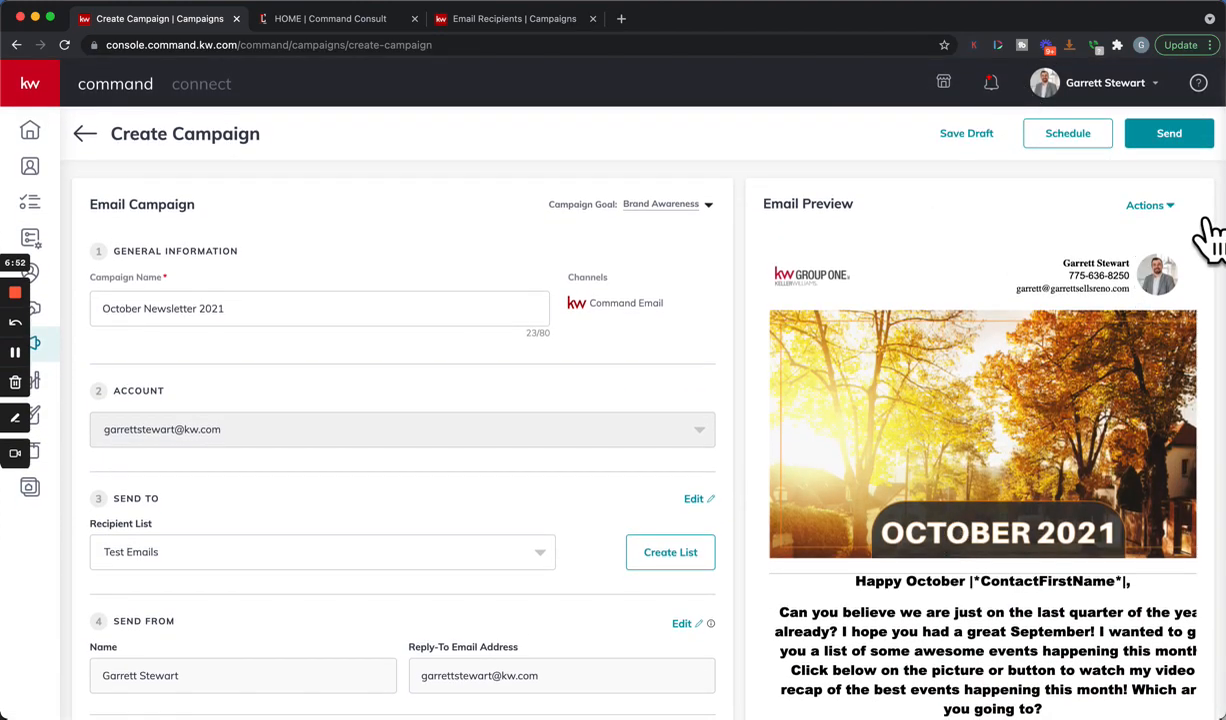
View the email preview's available actions and the campaign's scheduling dialog, leaving both without applying anything
{"action": "left_click", "coordinate": [1145, 205]}
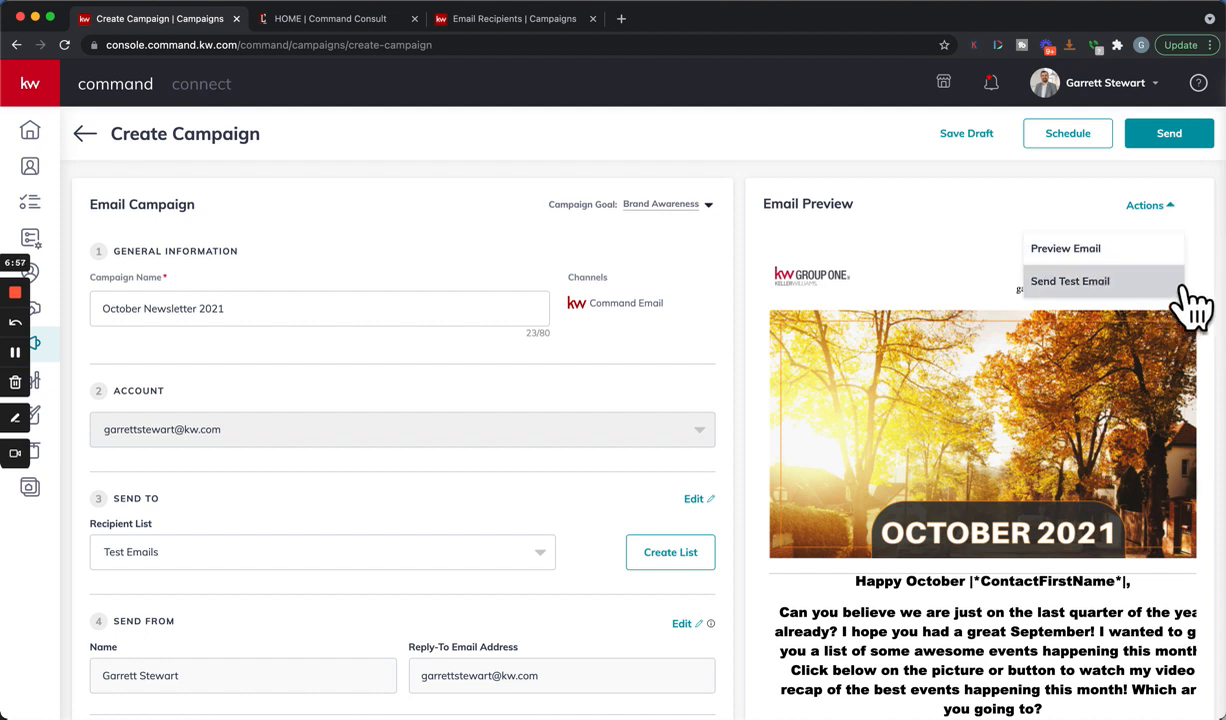
{"action": "left_click", "coordinate": [1210, 195]}
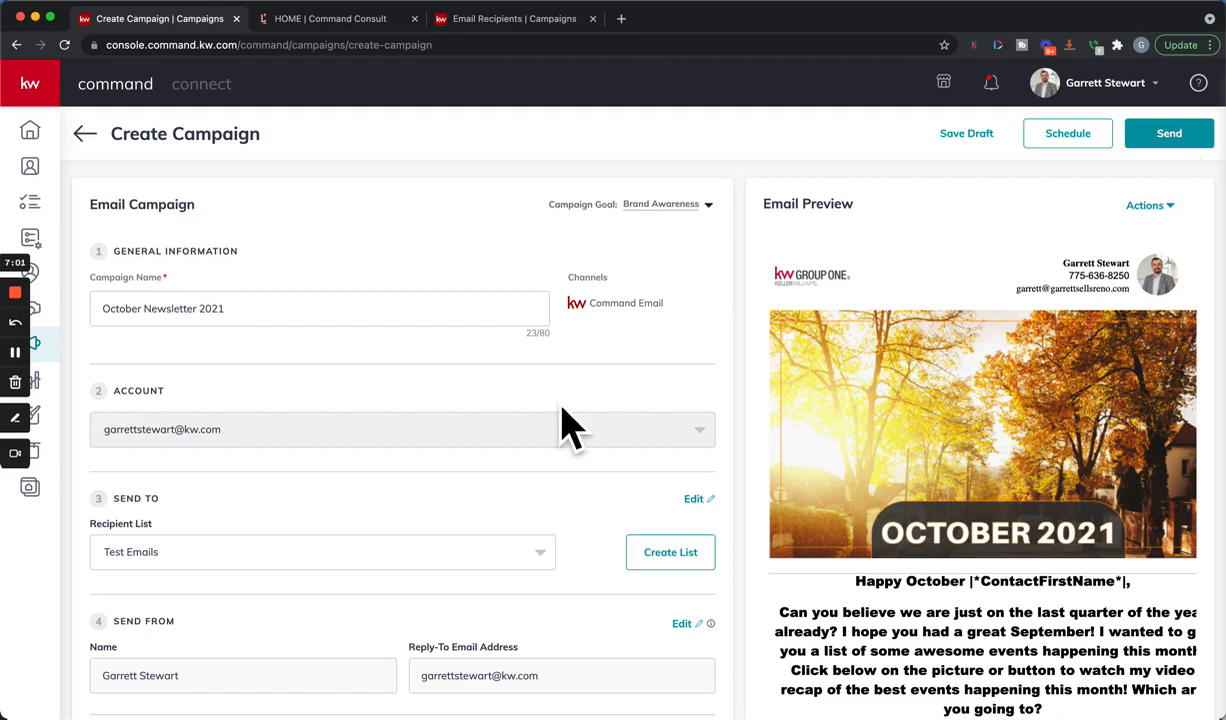
{"action": "scroll", "coordinate": [572, 420], "scroll_direction": "down", "scroll_amount": 5}
{"action": "scroll", "coordinate": [570, 428], "scroll_direction": "up", "scroll_amount": 5}
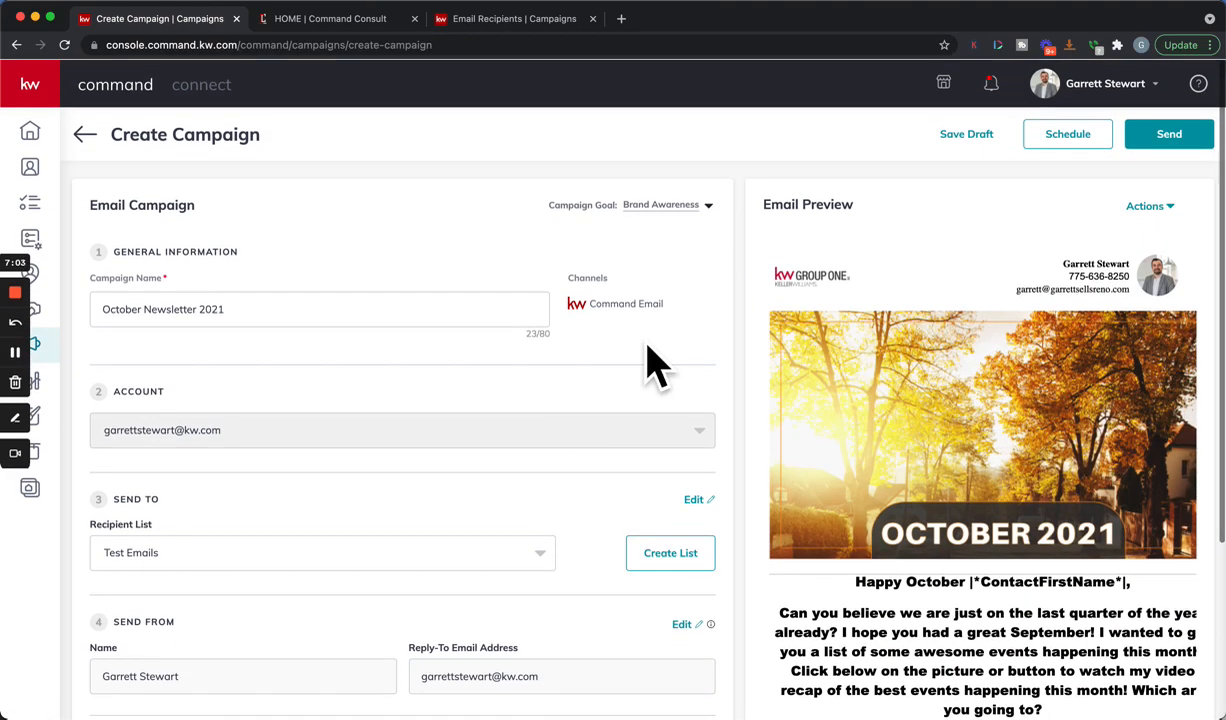
{"action": "left_click", "coordinate": [1108, 146]}
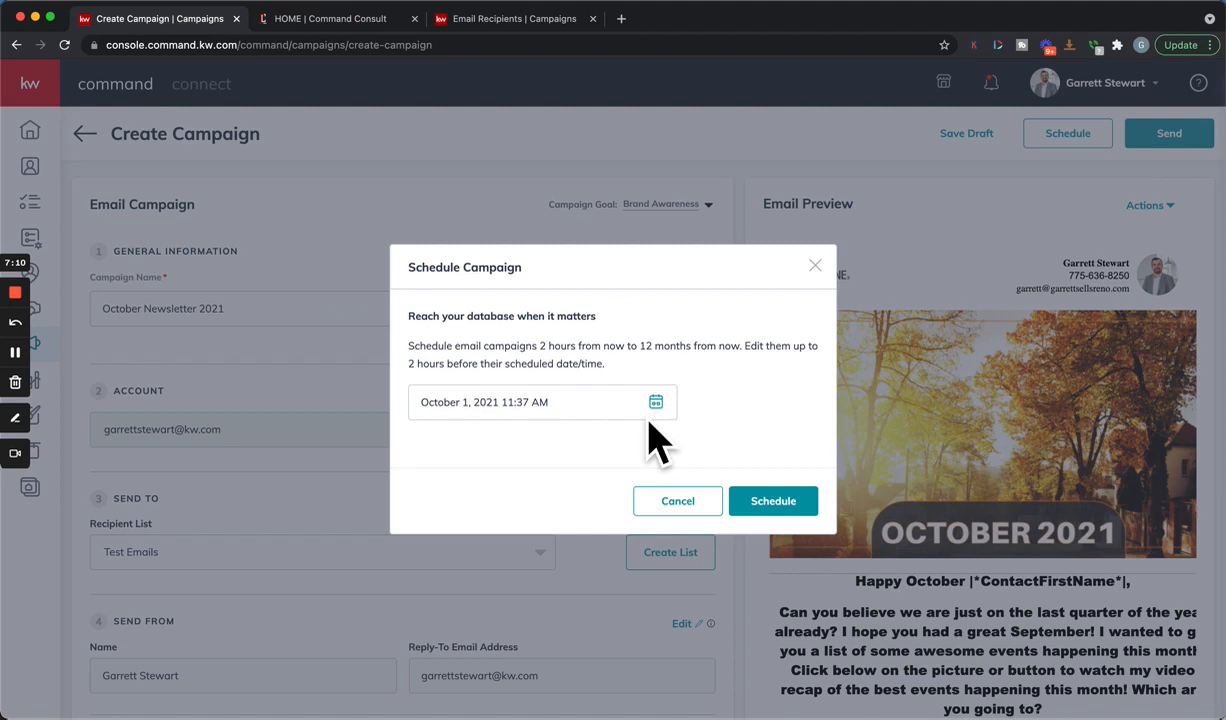
{"action": "left_click", "coordinate": [706, 506]}
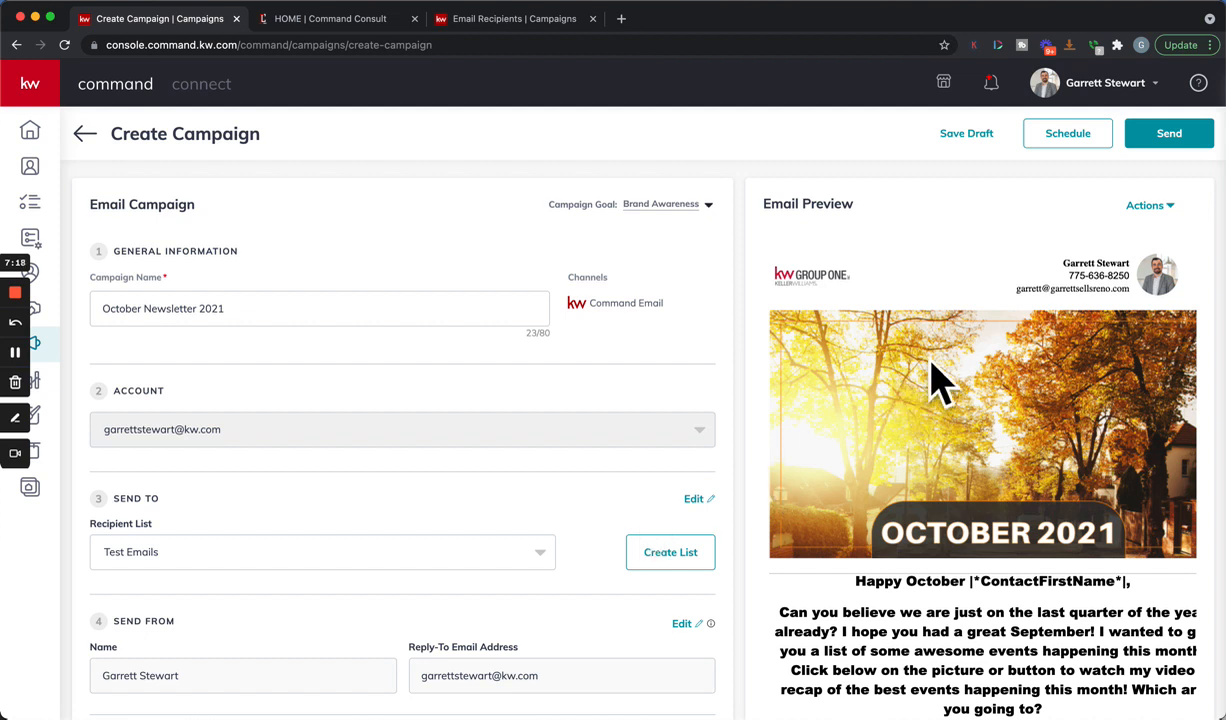
Review the full send preview of the campaign for the Test Emails list and send it immediately
{"action": "left_click", "coordinate": [1190, 142]}
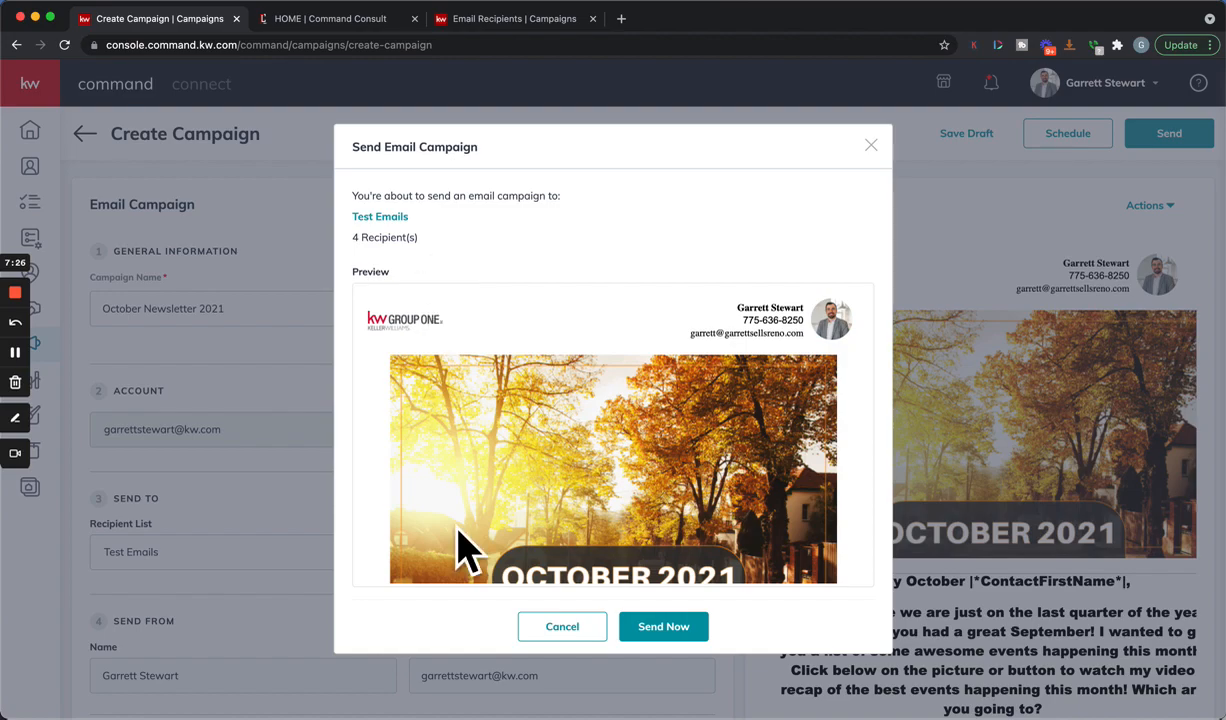
{"action": "scroll", "coordinate": [465, 548], "scroll_direction": "down", "scroll_amount": 20}
{"action": "scroll", "coordinate": [465, 548], "scroll_direction": "down", "scroll_amount": 10}
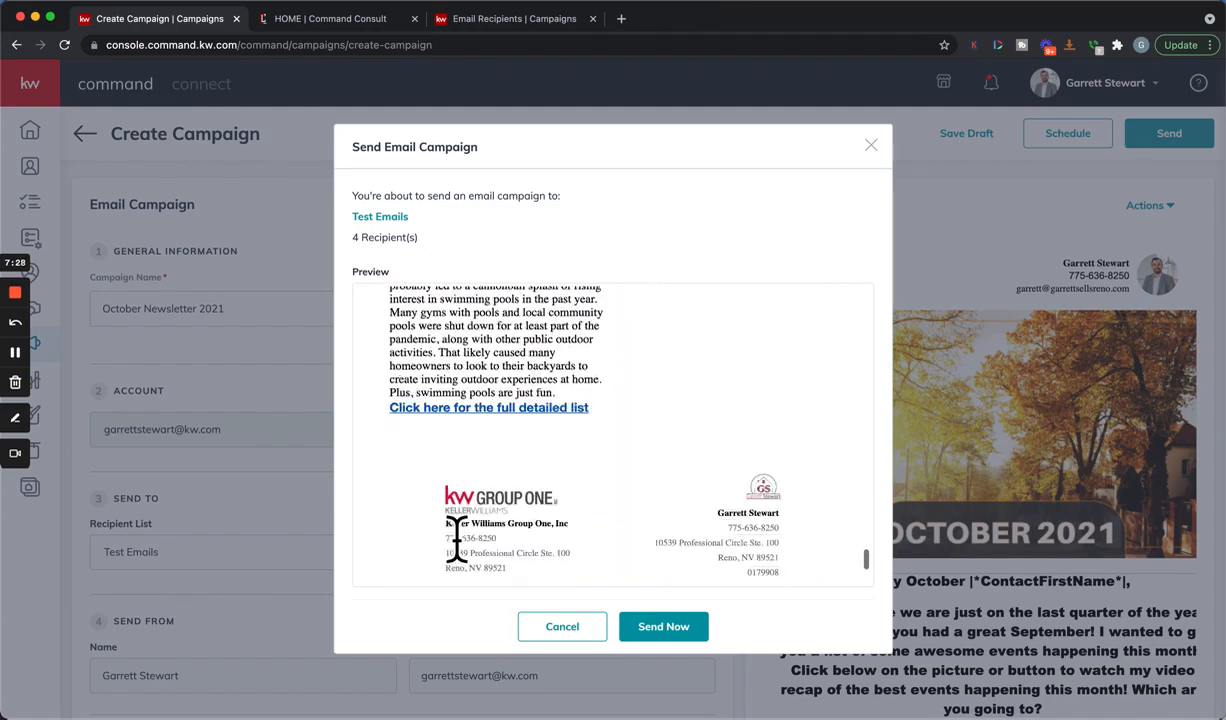
{"action": "left_click", "coordinate": [675, 630]}
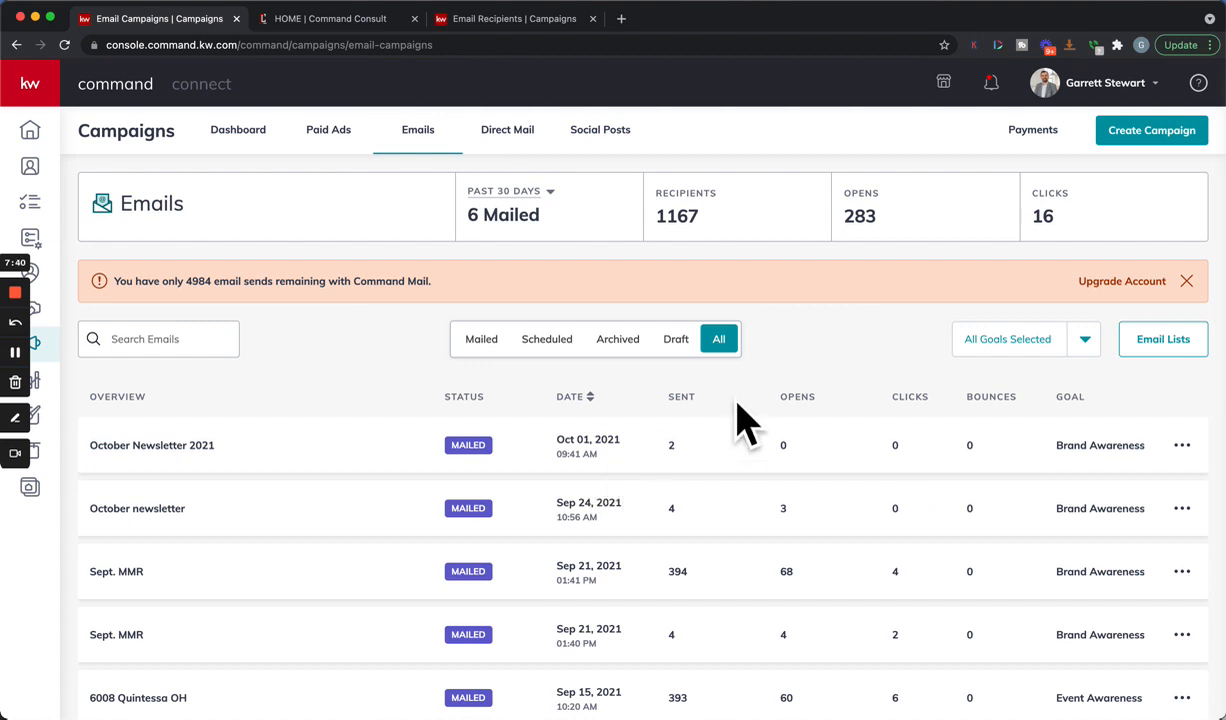
Check the notifications for the campaign's send status, reloading the email campaigns page to update them
{"action": "left_click", "coordinate": [991, 82]}
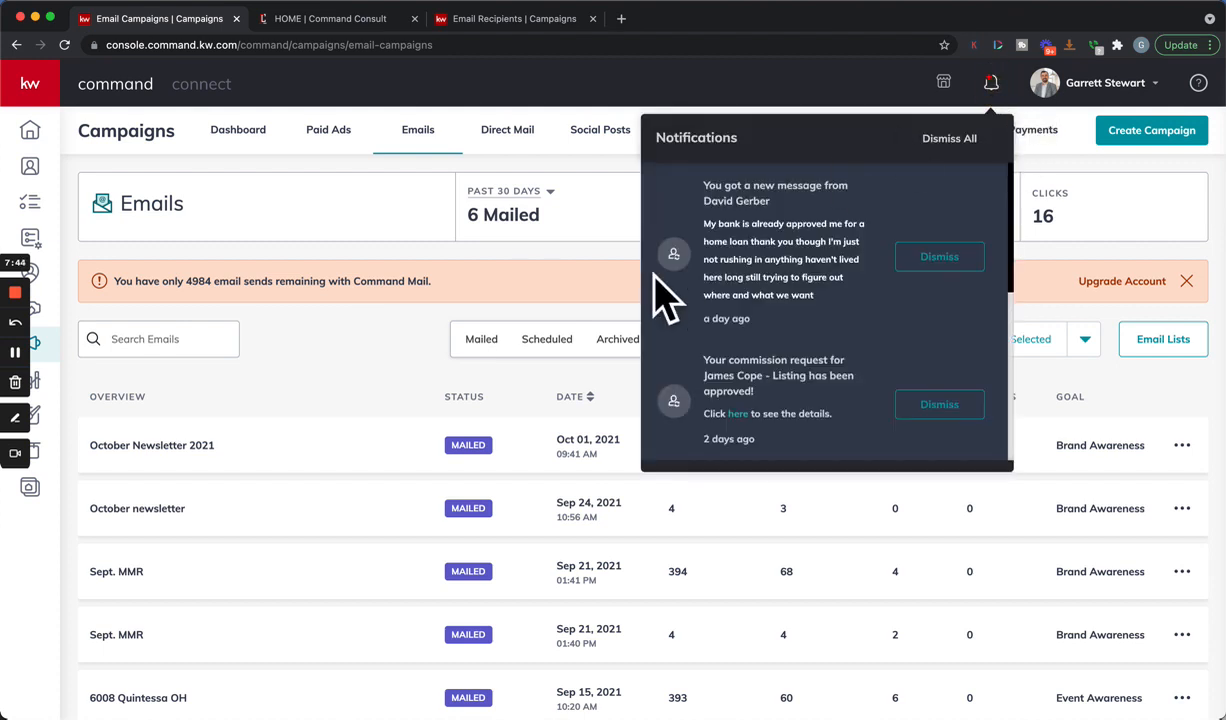
{"action": "left_click", "coordinate": [410, 342]}
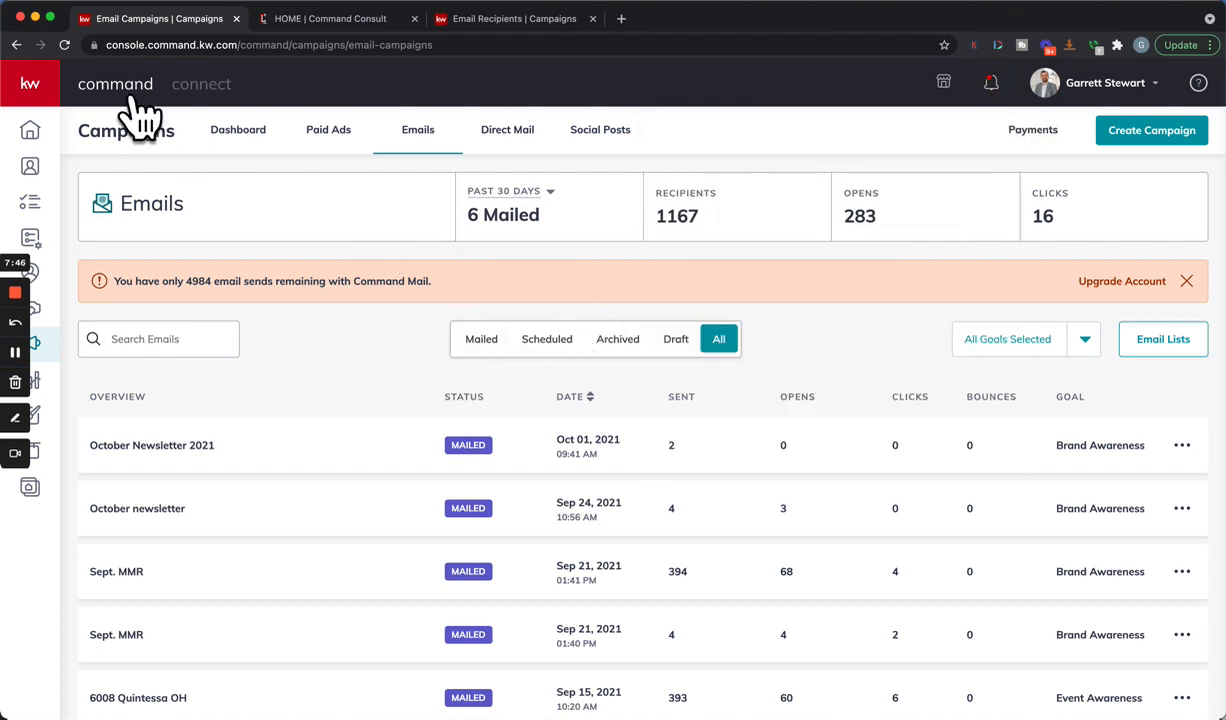
{"action": "left_click", "coordinate": [66, 46]}
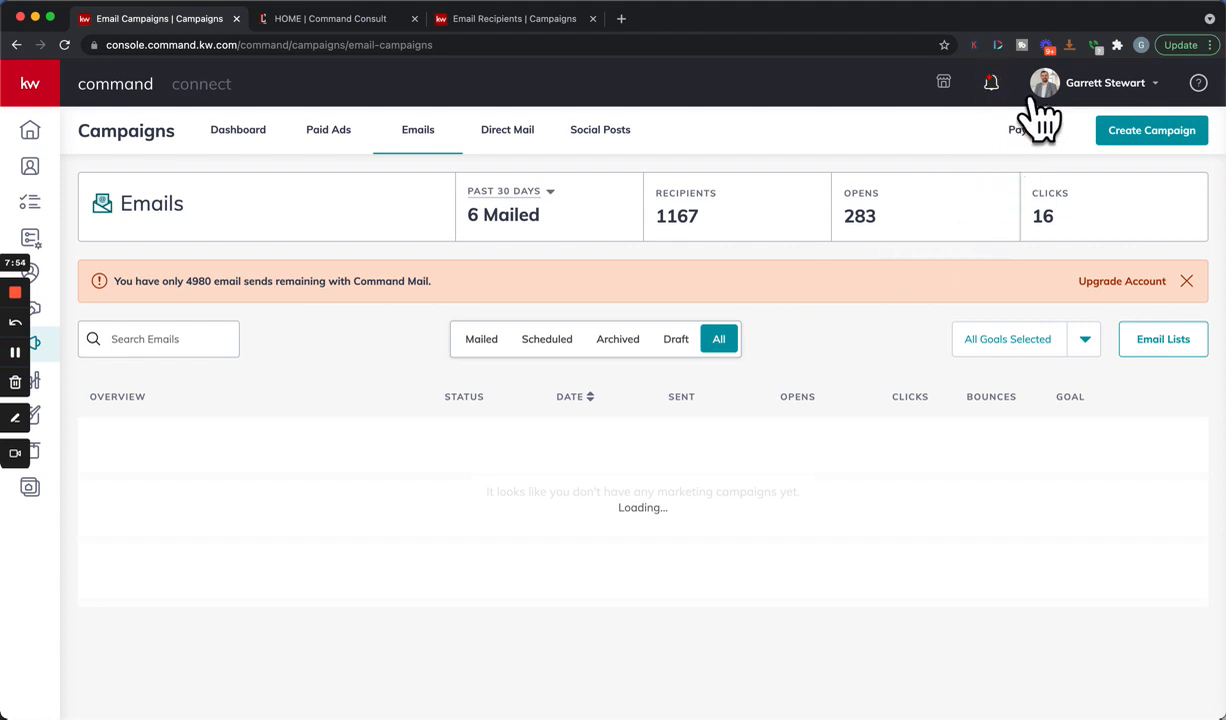
{"action": "left_click", "coordinate": [991, 85]}
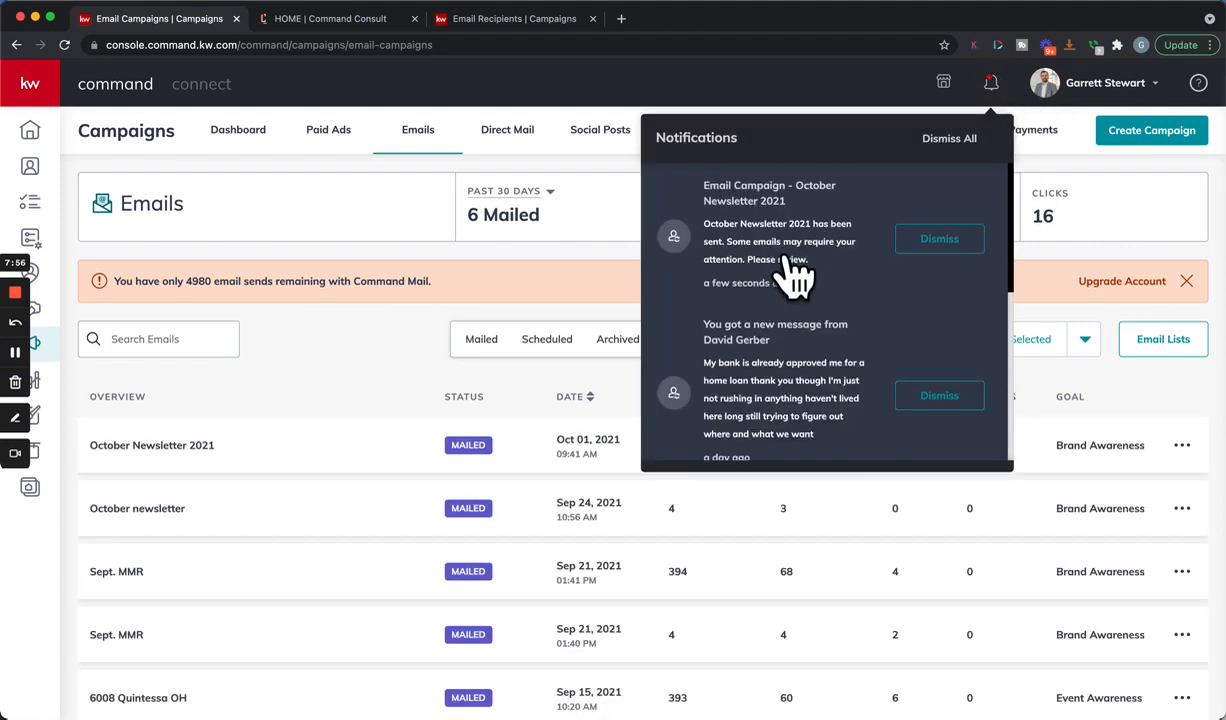
{"action": "left_click", "coordinate": [991, 85]}
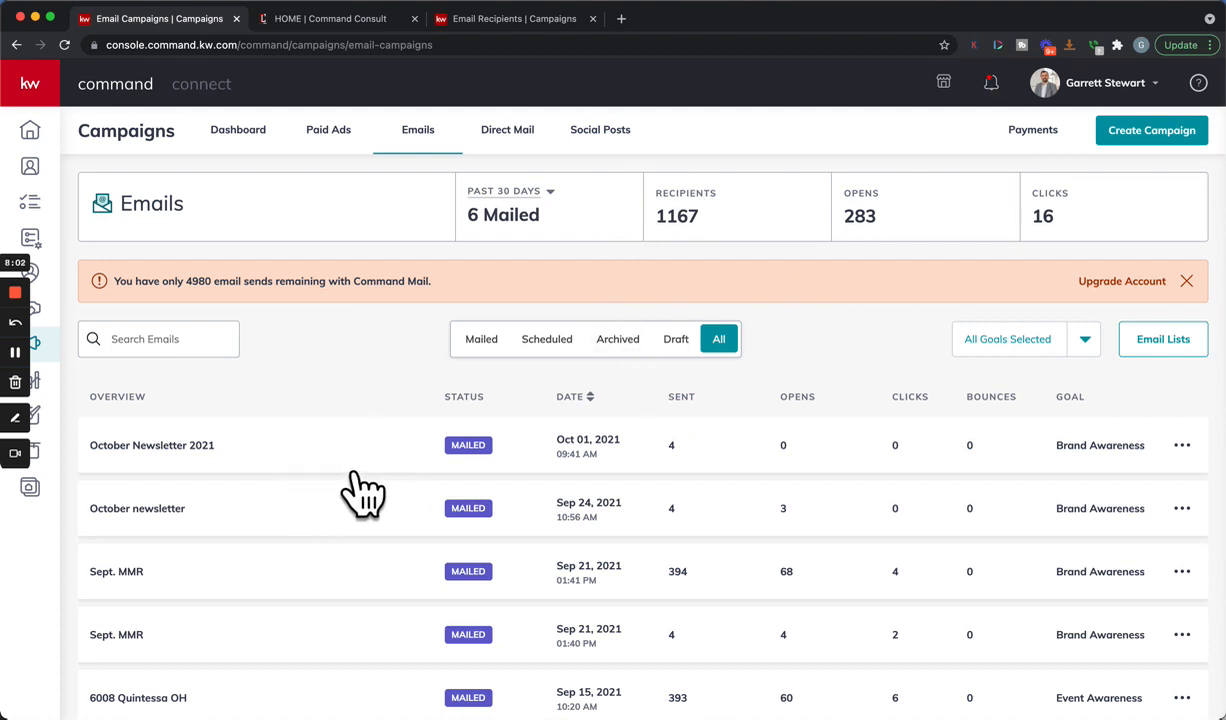
Open the details of the mailed October Newsletter 2021 campaign to inspect its recipients
{"action": "left_click", "coordinate": [277, 462]}
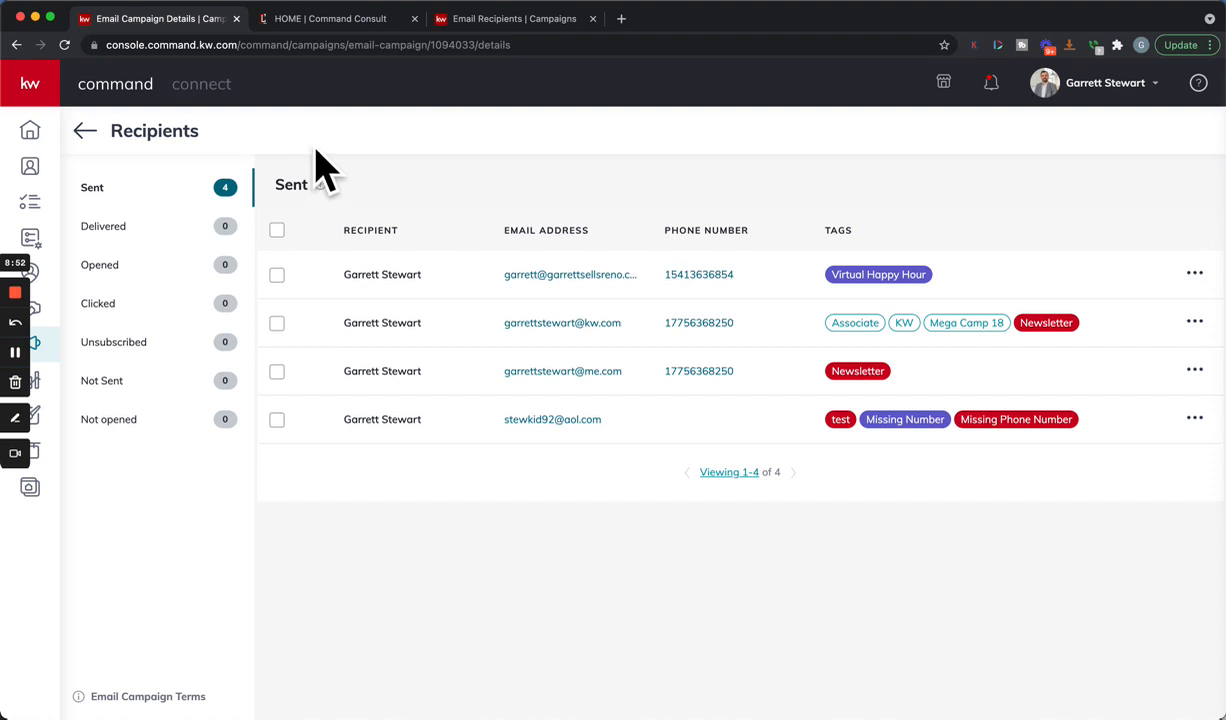
Switch to the Command Consult website and open its Newsletters page
{"action": "left_click", "coordinate": [340, 19]}
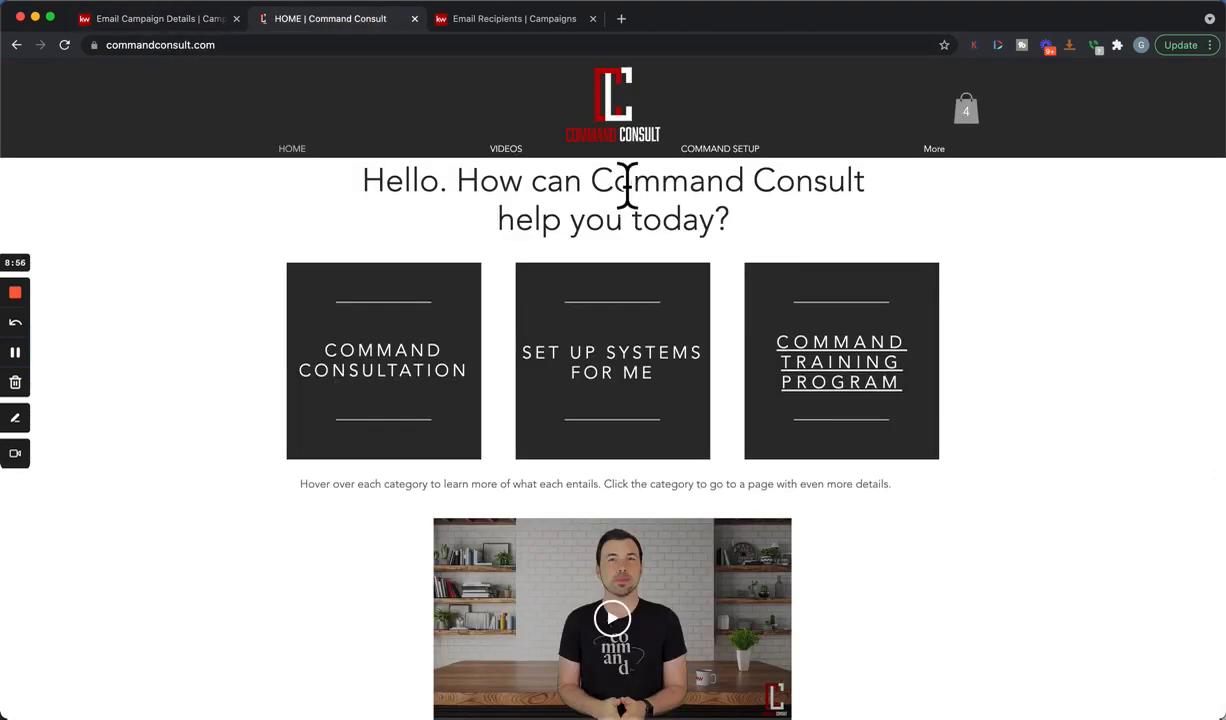
{"action": "mouse_move", "coordinate": [934, 150]}
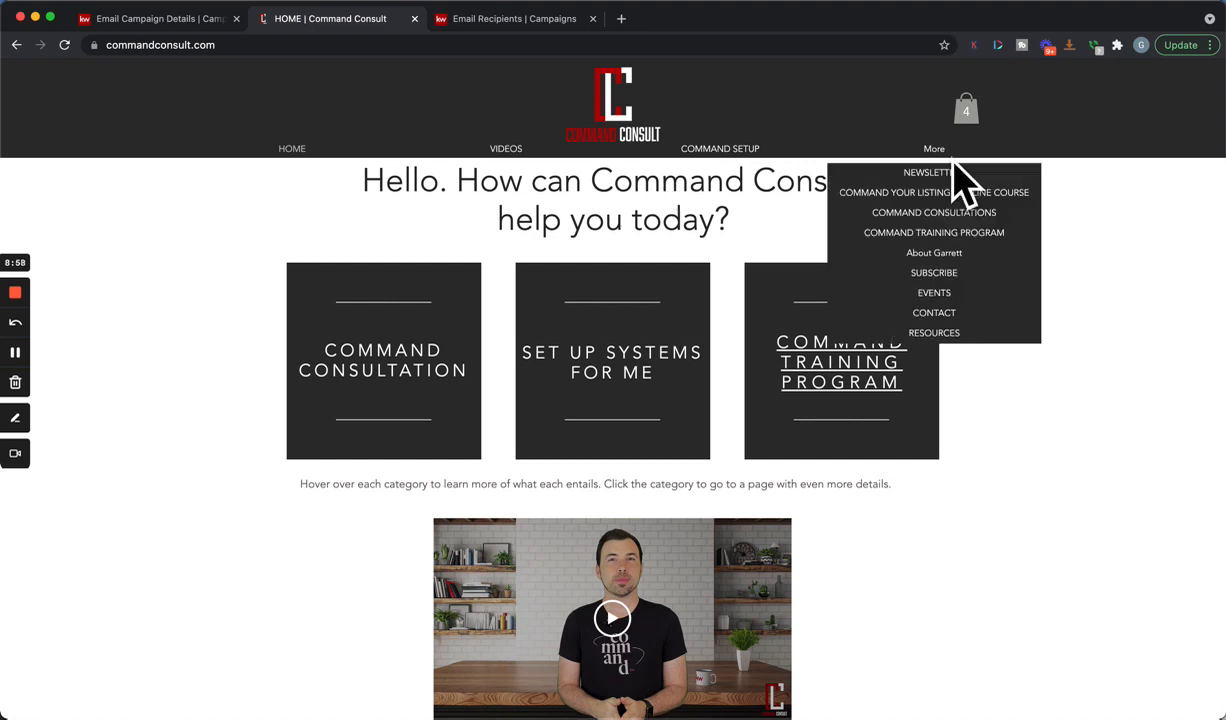
{"action": "left_click", "coordinate": [952, 172]}
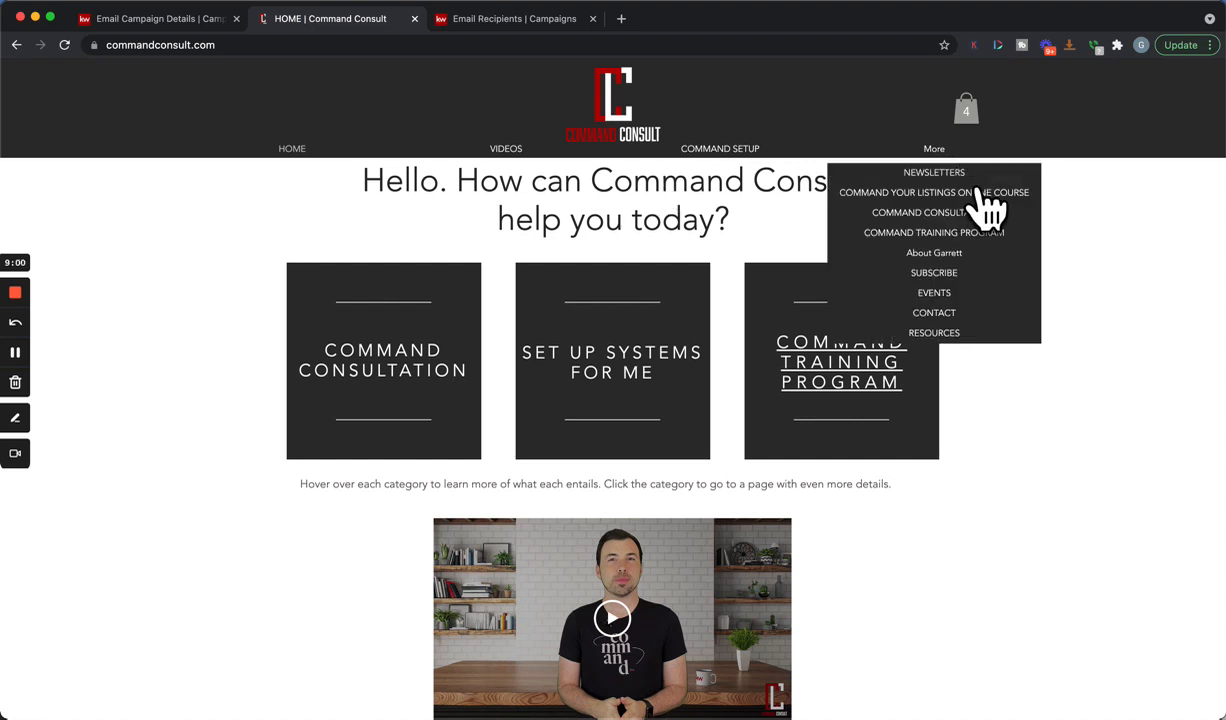